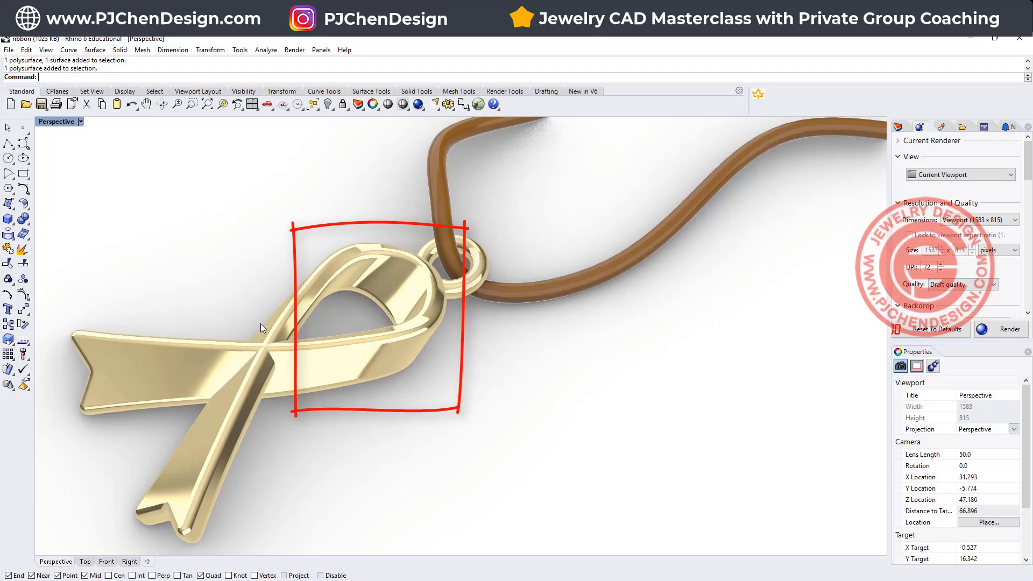
{"action": "mouse_move", "coordinate": [391, 436]}
{"action": "right_mouse_down"}
{"action": "mouse_move", "coordinate": [422, 403]}
{"action": "mouse_move", "coordinate": [398, 440]}
{"action": "right_mouse_up"}
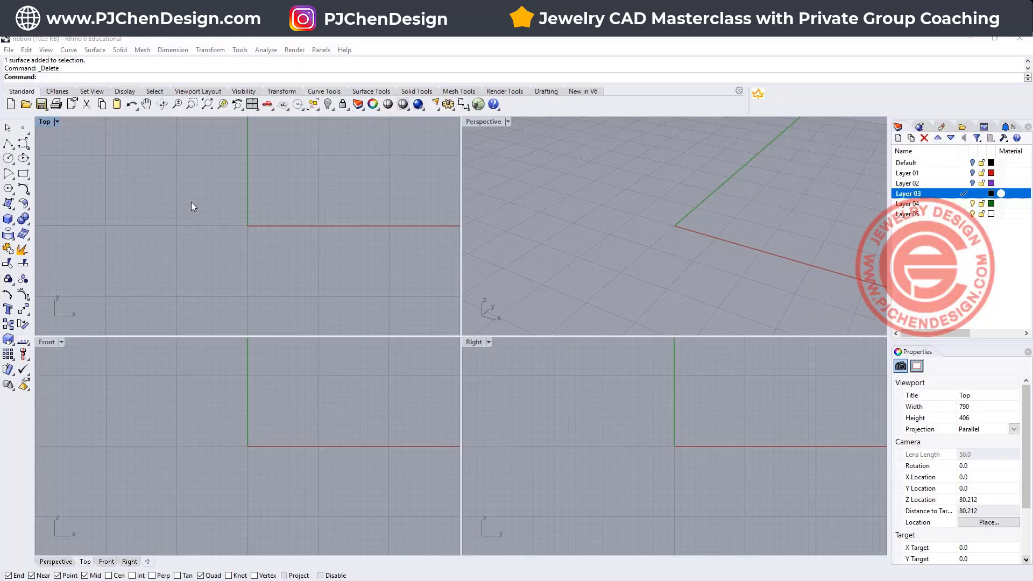
- Insert the ribbon reference image "index" as a picture in the Top view, using the Picture command
{"action": "left_click", "coordinate": [97, 75]}
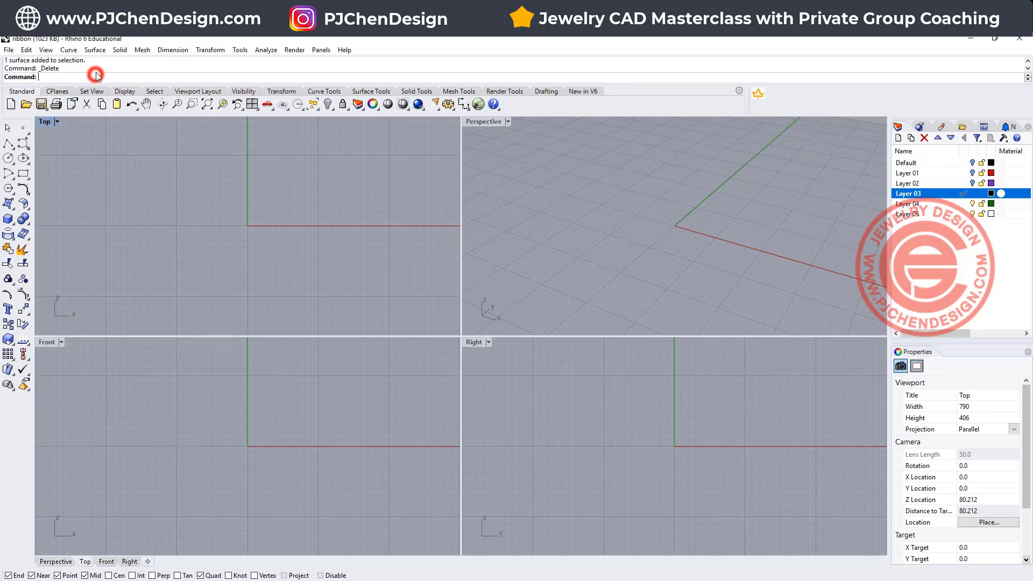
{"action": "type", "text": "Picture"}
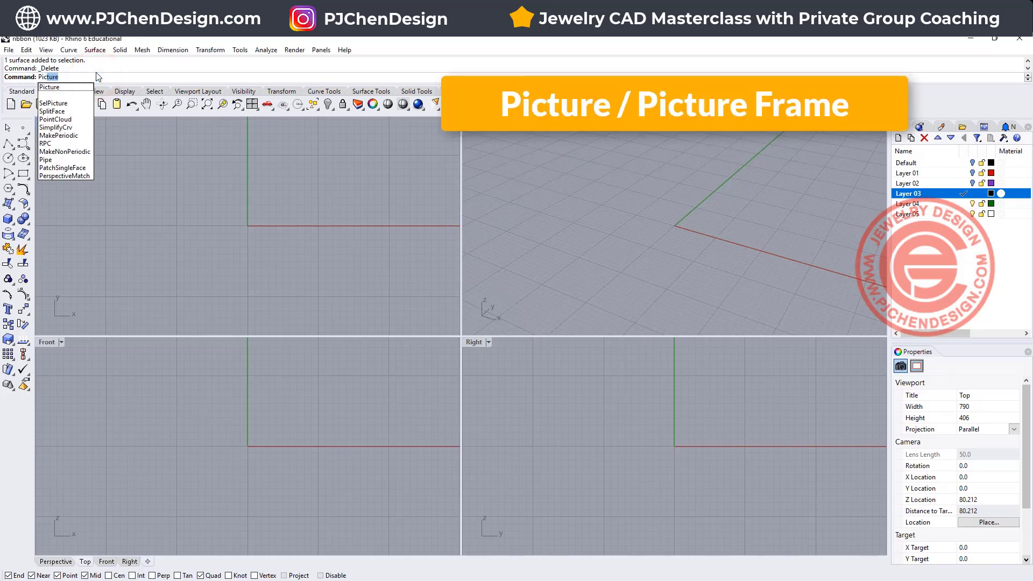
{"action": "key", "text": "Return"}
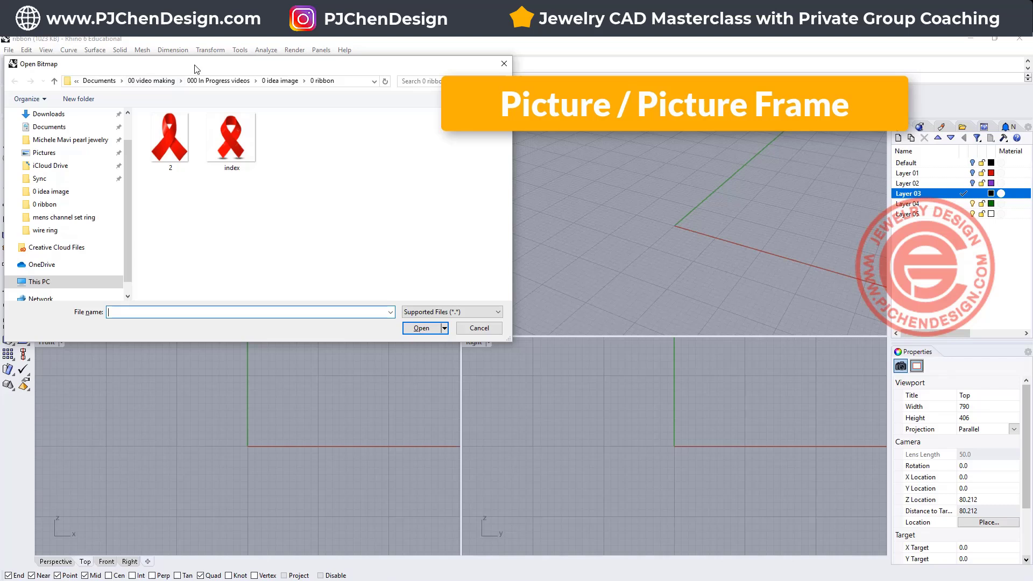
{"action": "left_click", "coordinate": [235, 138]}
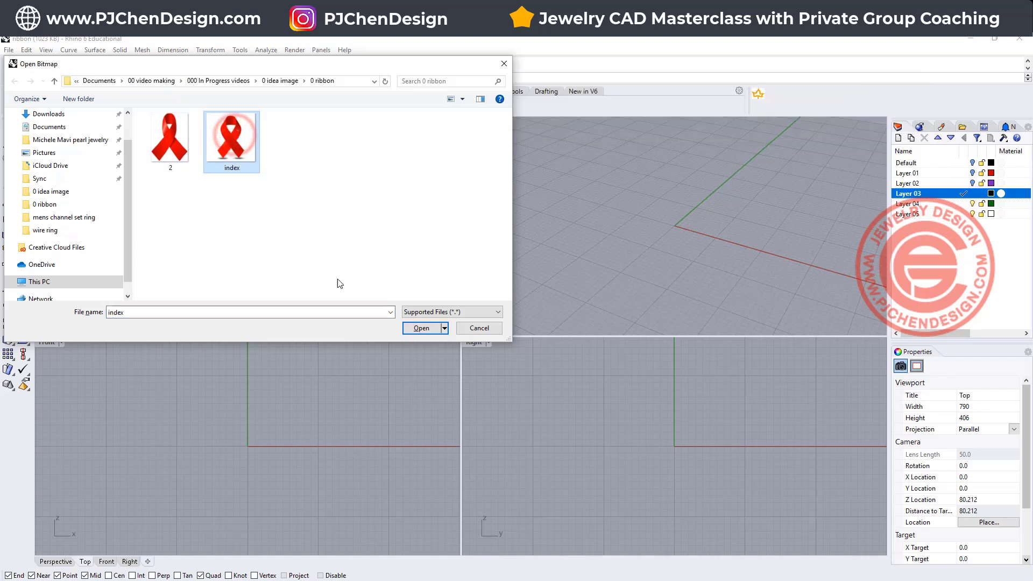
{"action": "left_click", "coordinate": [419, 328]}
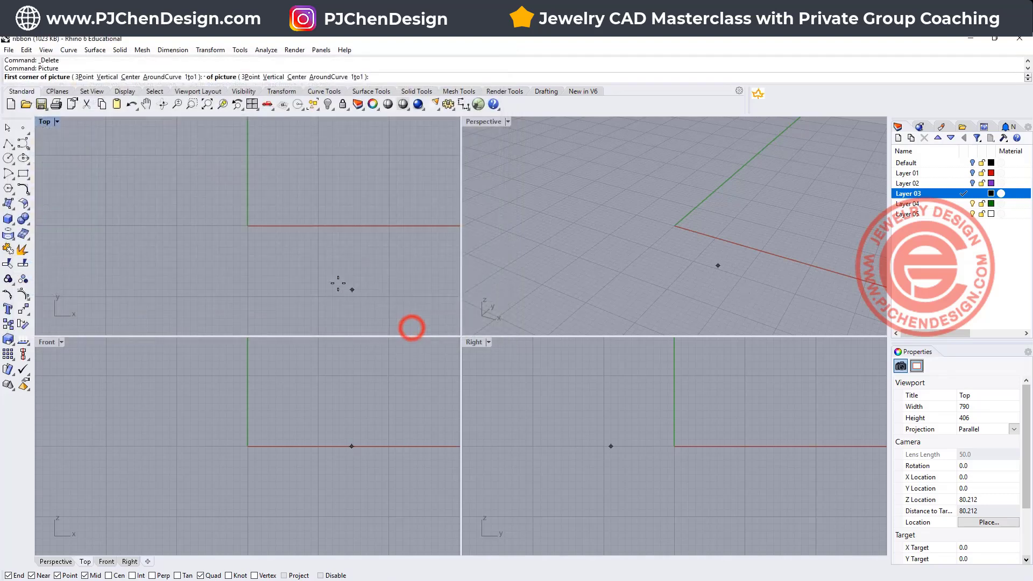
{"action": "left_click", "coordinate": [248, 285]}
{"action": "left_click", "coordinate": [393, 156]}
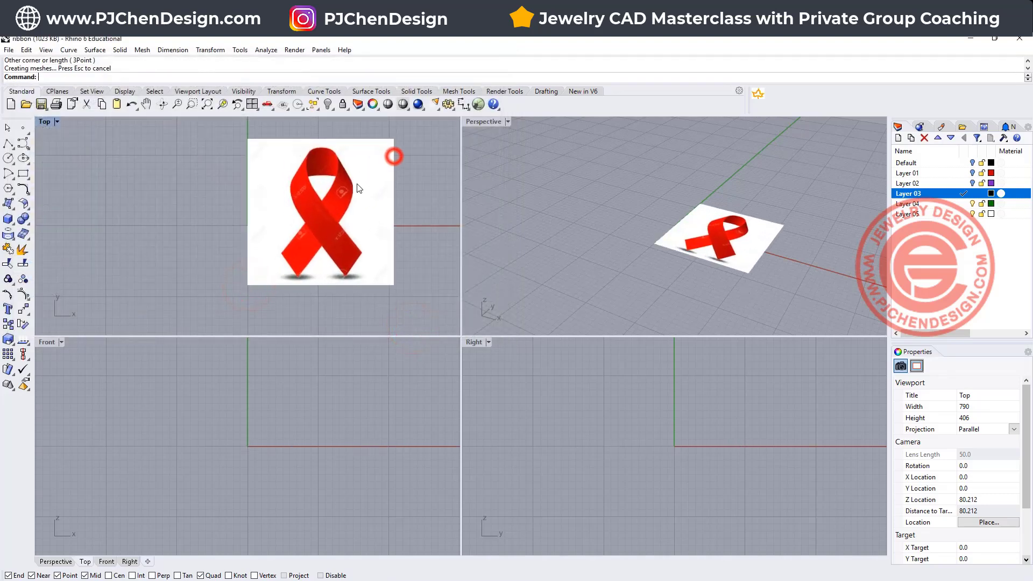
- Centre the ribbon picture on the origin, maximize the Top view and lock the picture
{"action": "left_click", "coordinate": [363, 210]}
{"action": "left_click_drag", "start_coordinate": [327, 219], "coordinate": [248, 197]}
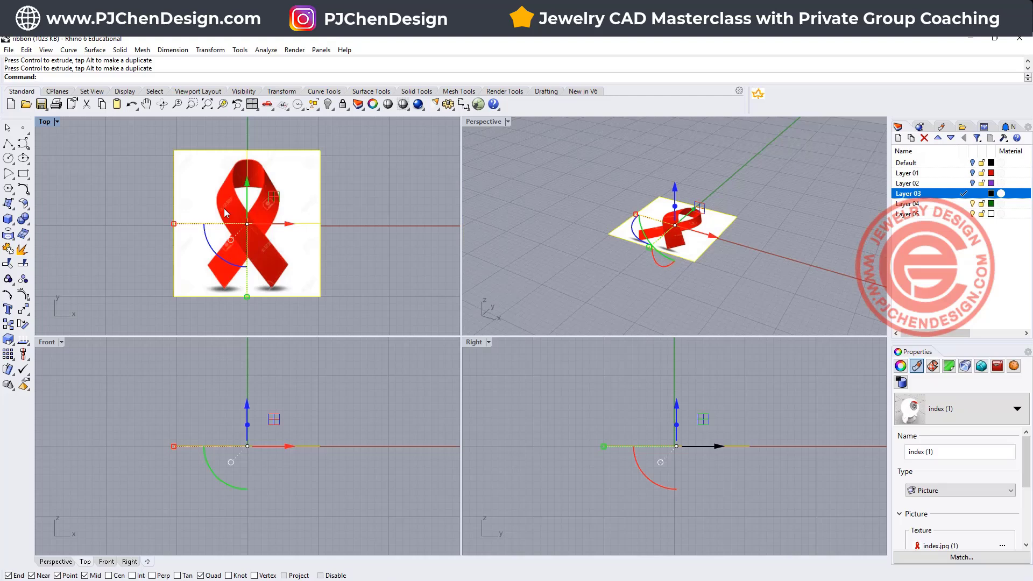
{"action": "double_click", "coordinate": [44, 122]}
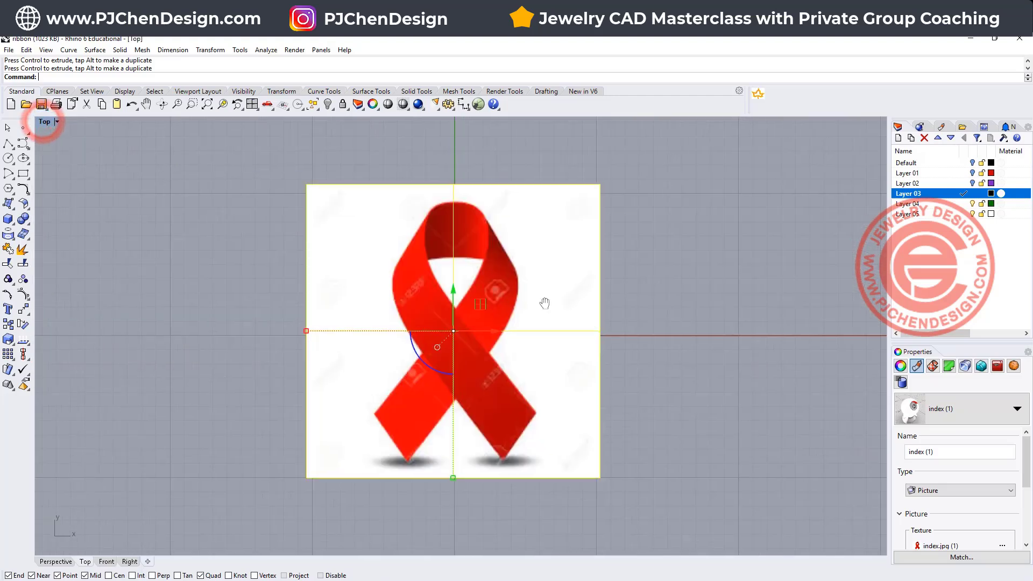
{"action": "right_click_drag", "start_coordinate": [545, 303], "coordinate": [477, 283]}
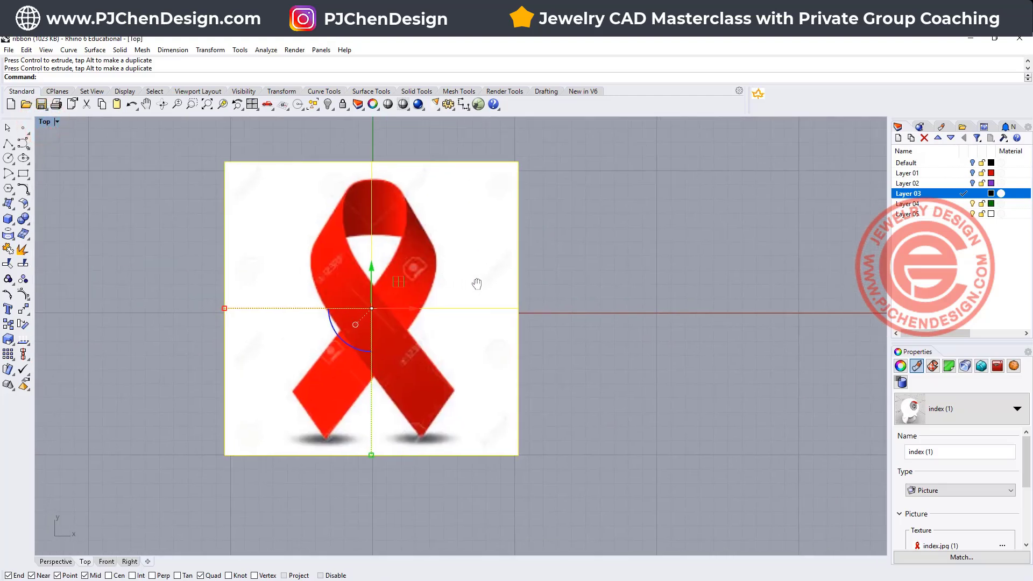
{"action": "left_click", "coordinate": [343, 105]}
{"action": "left_click", "coordinate": [455, 239]}
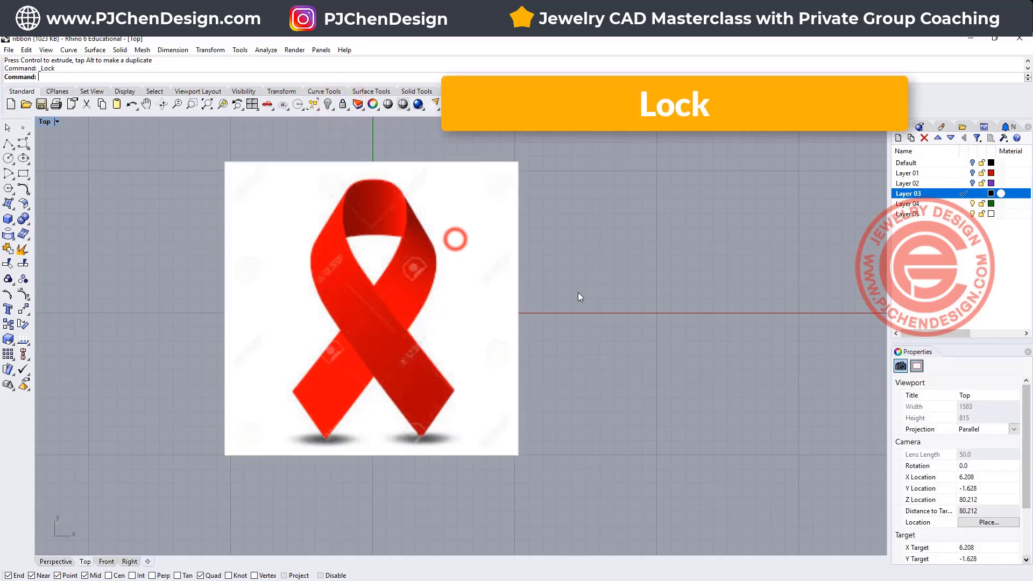
{"action": "left_click", "coordinate": [452, 295]}
{"action": "left_click", "coordinate": [432, 304]}
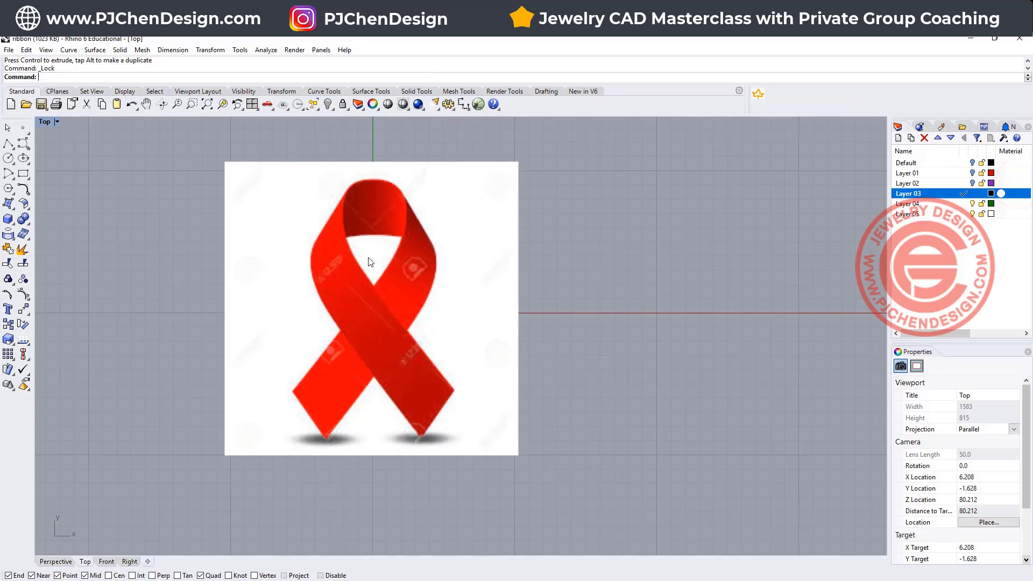
- Trace the ribbon's inner edge with a degree 3 control-point curve from the loop's top centre down the right side to the lower-left tail corner
{"action": "left_click", "coordinate": [22, 143]}
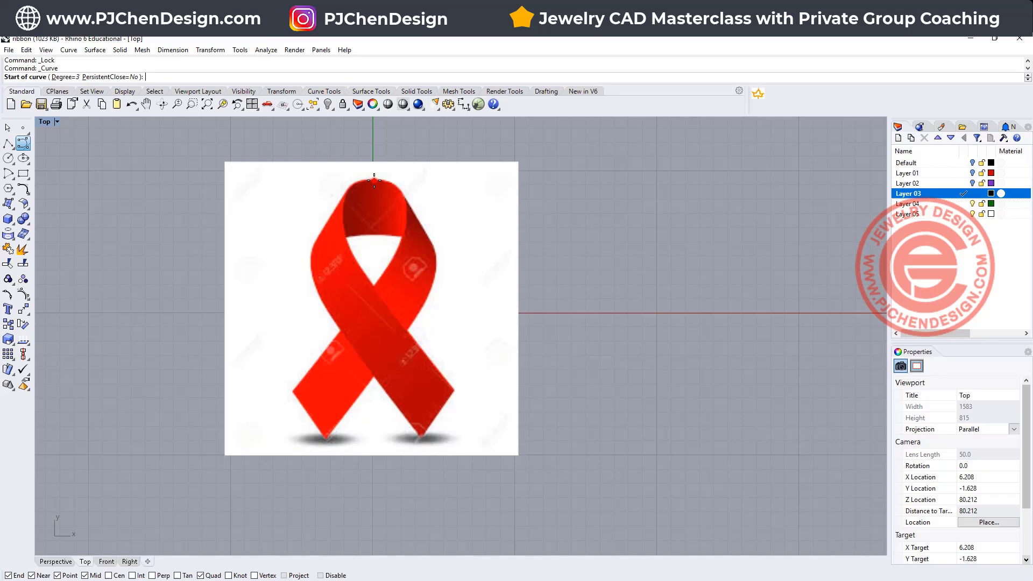
{"action": "left_click", "coordinate": [374, 181]}
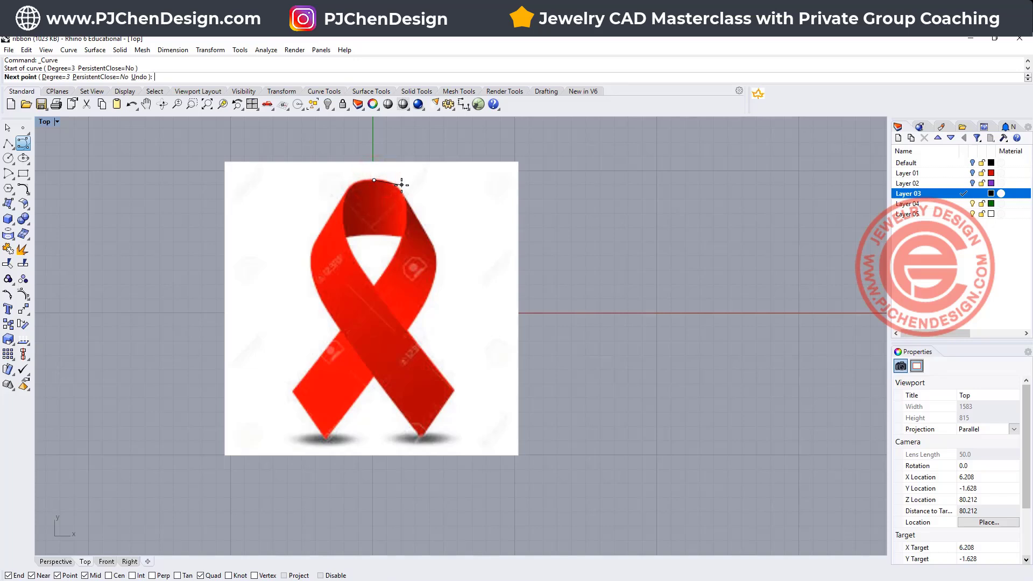
{"action": "left_click", "coordinate": [392, 182]}
{"action": "left_click", "coordinate": [404, 192]}
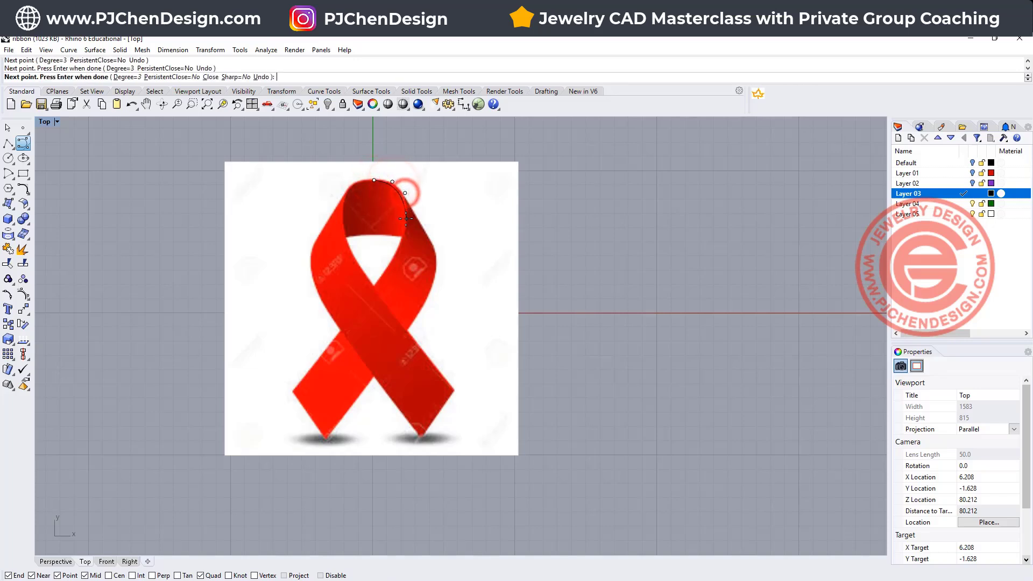
{"action": "left_click", "coordinate": [406, 218]}
{"action": "left_click", "coordinate": [398, 254]}
{"action": "left_click", "coordinate": [375, 287]}
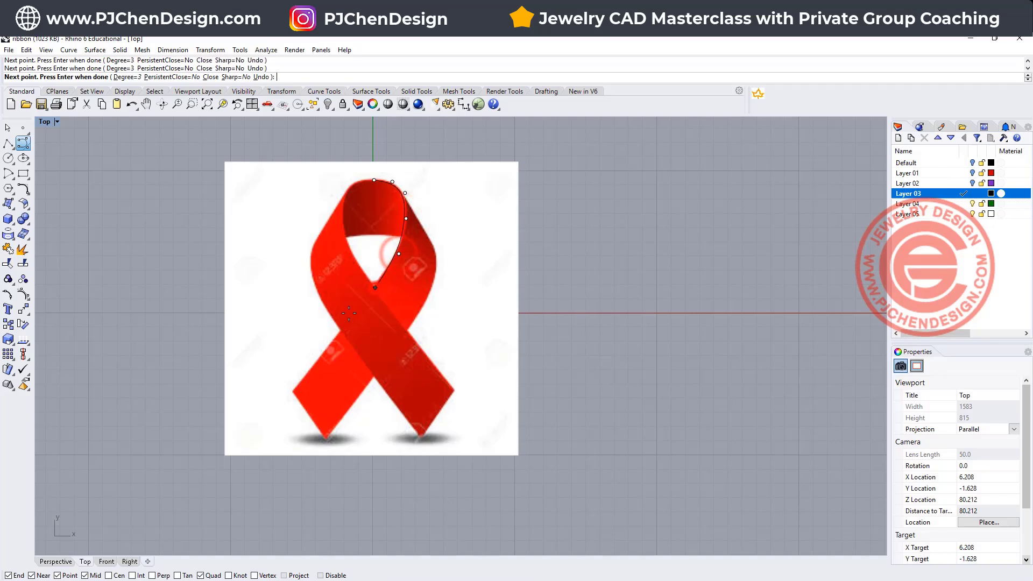
{"action": "left_click", "coordinate": [328, 350]}
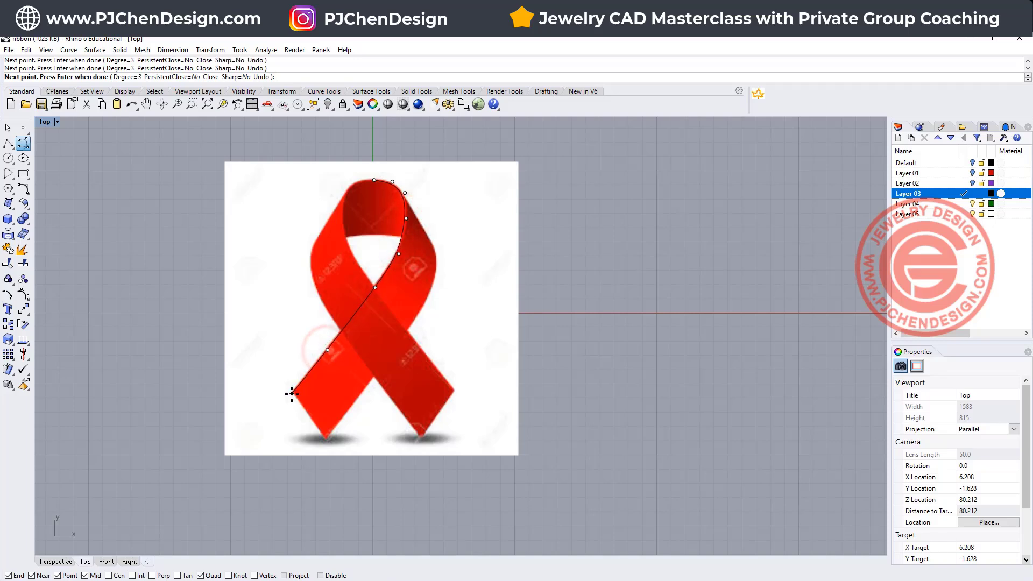
{"action": "key", "text": "Return"}
- Adjust the traced curve's control points around the upper right of the loop to follow the ribbon edge
{"action": "scroll", "coordinate": [399, 184], "scroll_direction": "up", "scroll_amount": 3}
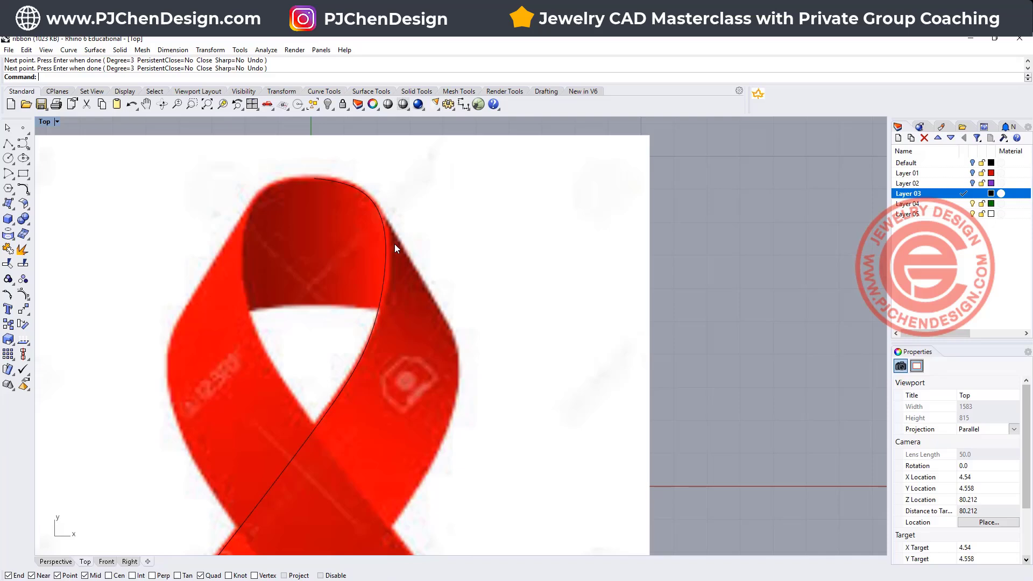
{"action": "left_click", "coordinate": [386, 254]}
{"action": "left_click_drag", "start_coordinate": [391, 267], "coordinate": [417, 239]}
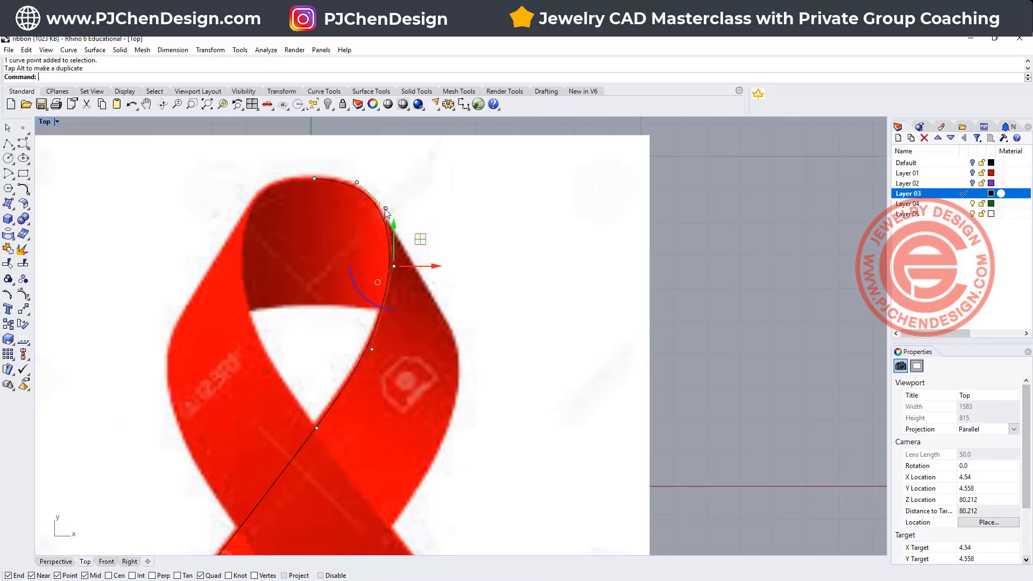
{"action": "left_click_drag", "start_coordinate": [386, 208], "coordinate": [355, 178]}
{"action": "left_click", "coordinate": [482, 239]}
{"action": "key", "text": "Escape"}
- Trace the ribbon's outer edge with a second curve, from directly below the first curve's start, around the right side to the left tail's bottom tip
{"action": "scroll", "coordinate": [436, 279], "scroll_direction": "down", "scroll_amount": 2}
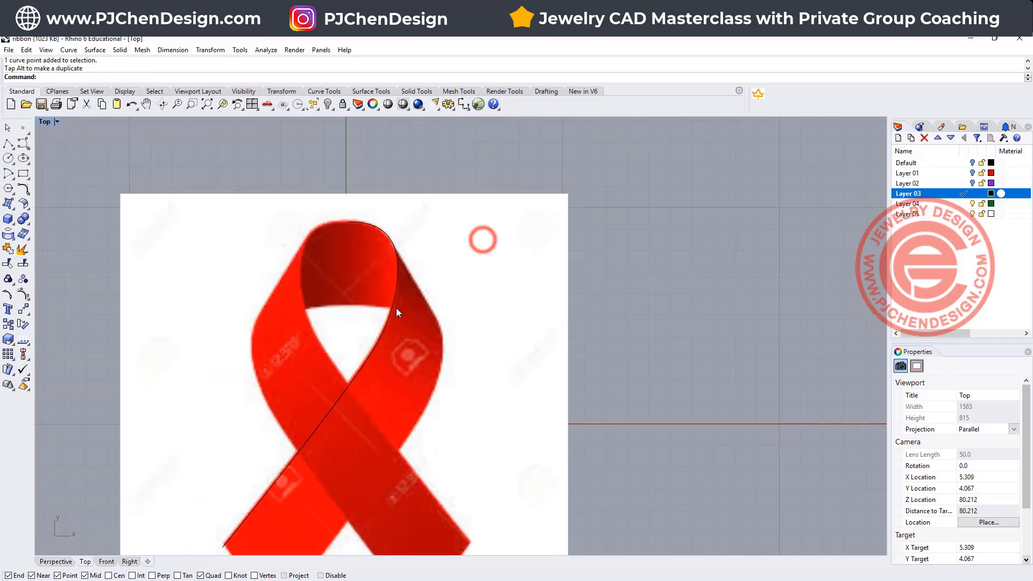
{"action": "right_click_drag", "start_coordinate": [396, 308], "coordinate": [334, 215]}
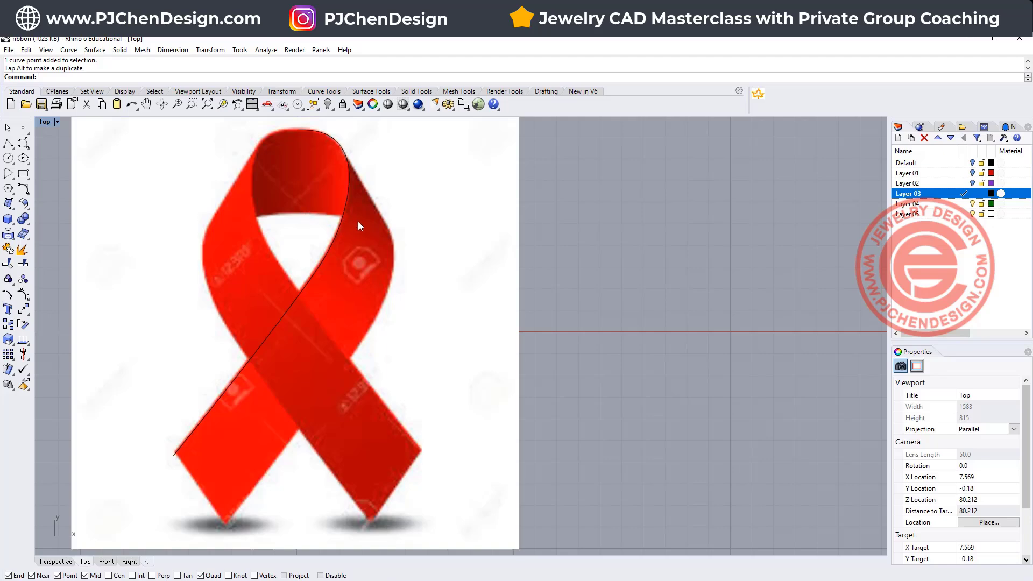
{"action": "scroll", "coordinate": [381, 228], "scroll_direction": "up", "scroll_amount": 2}
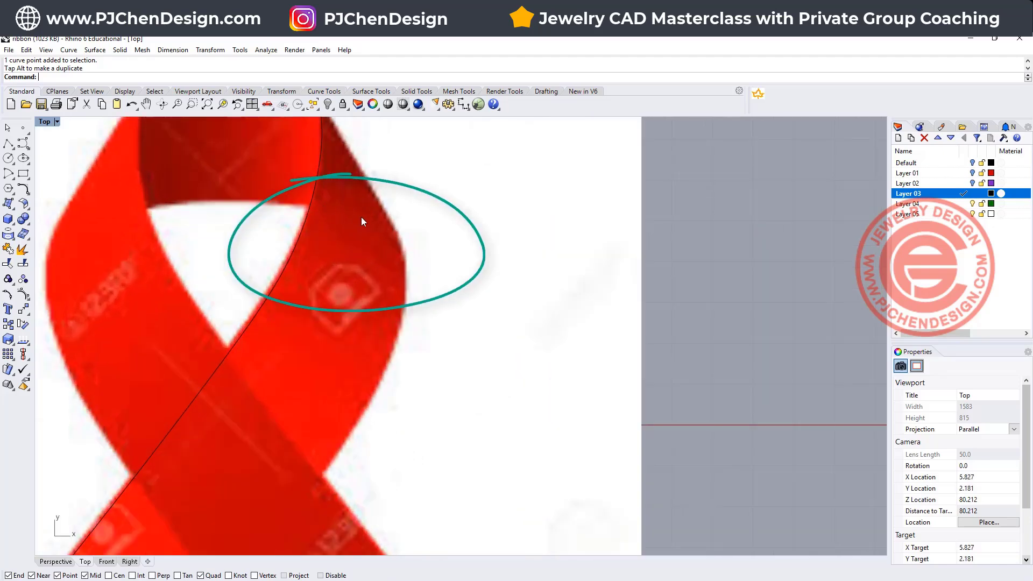
{"action": "scroll", "coordinate": [374, 228], "scroll_direction": "down", "scroll_amount": 2}
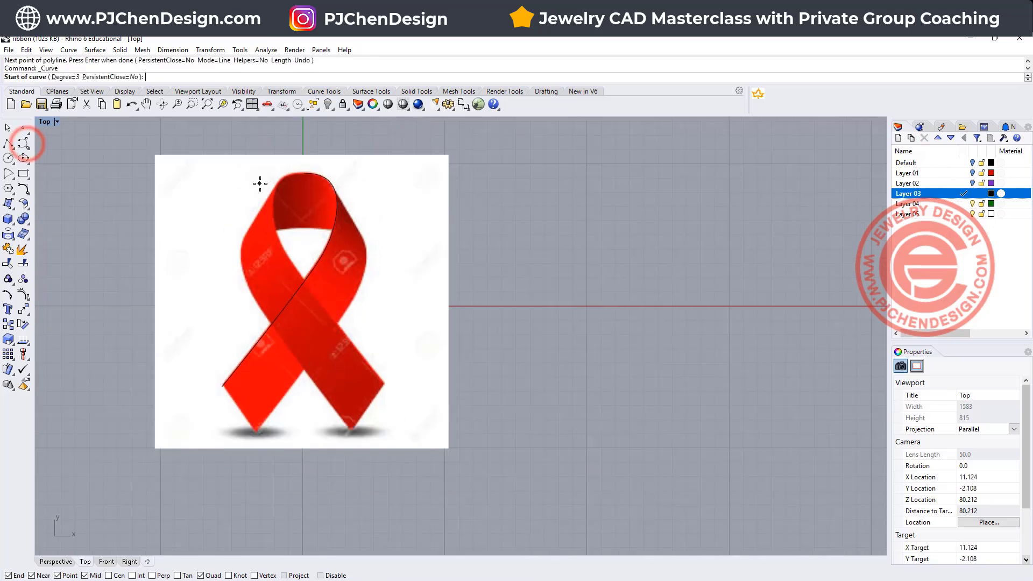
{"action": "scroll", "coordinate": [295, 196], "scroll_direction": "up", "scroll_amount": 3}
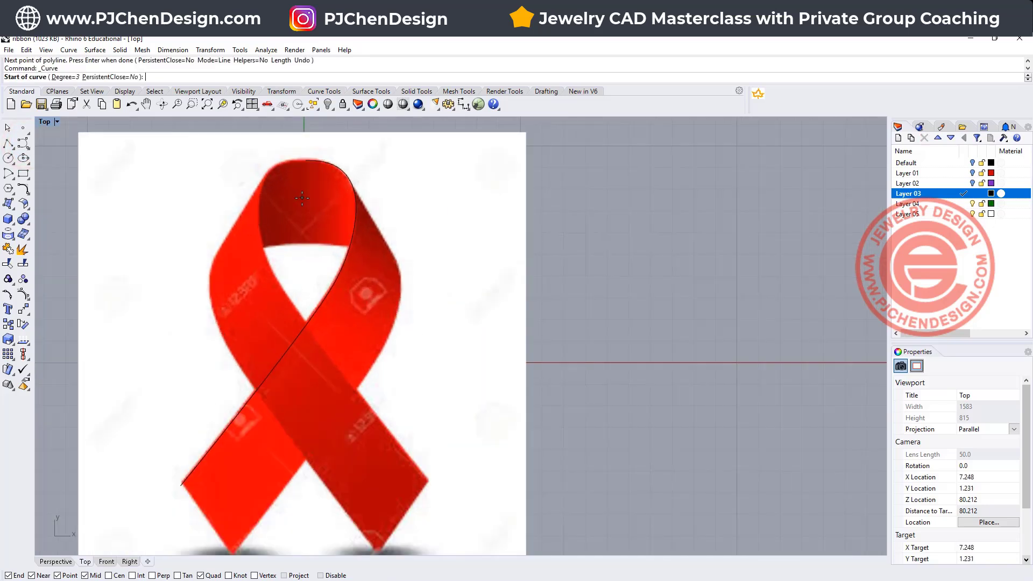
{"action": "left_click", "coordinate": [306, 161]}
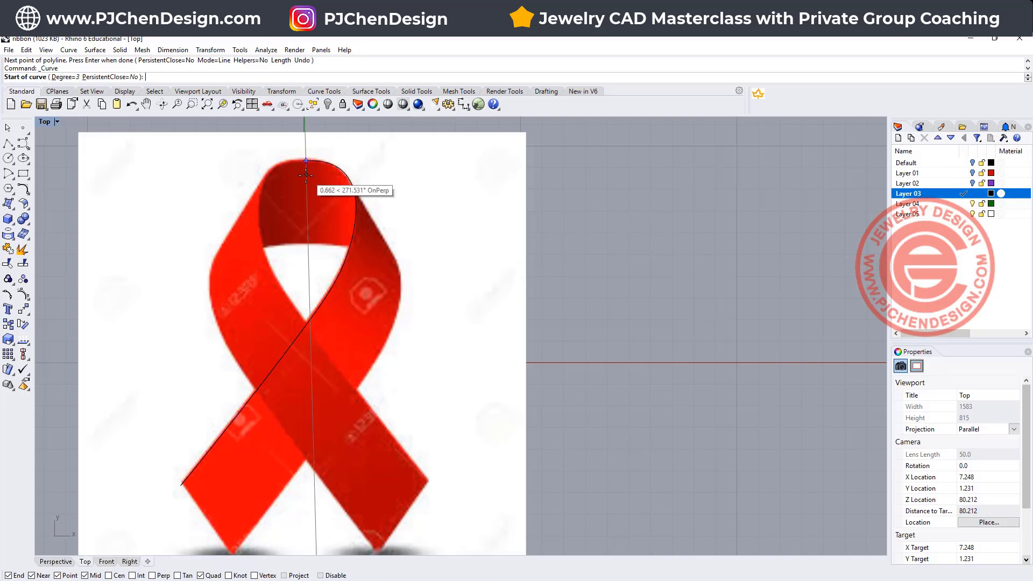
{"action": "left_click", "coordinate": [305, 243]}
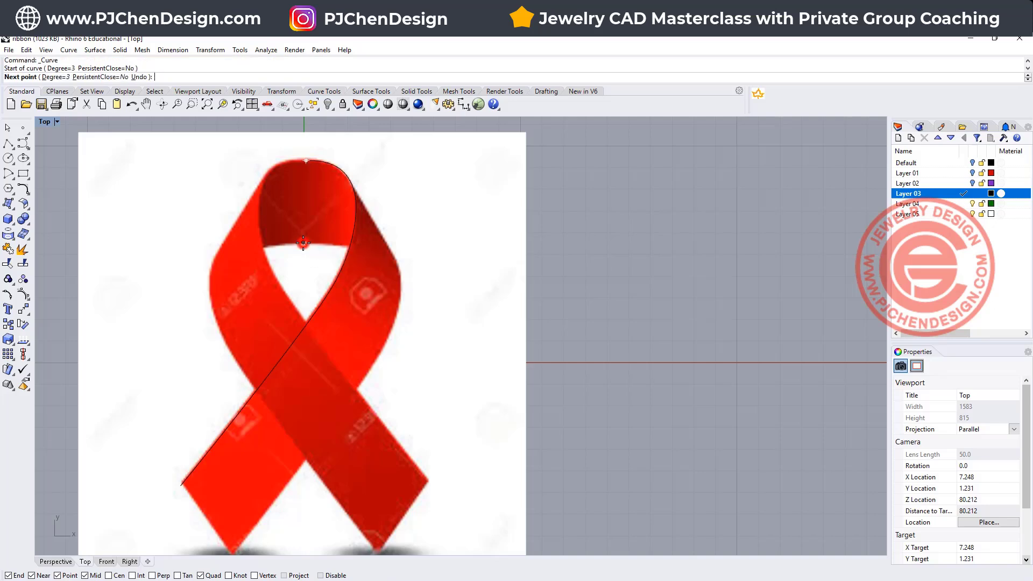
{"action": "left_click", "coordinate": [336, 242]}
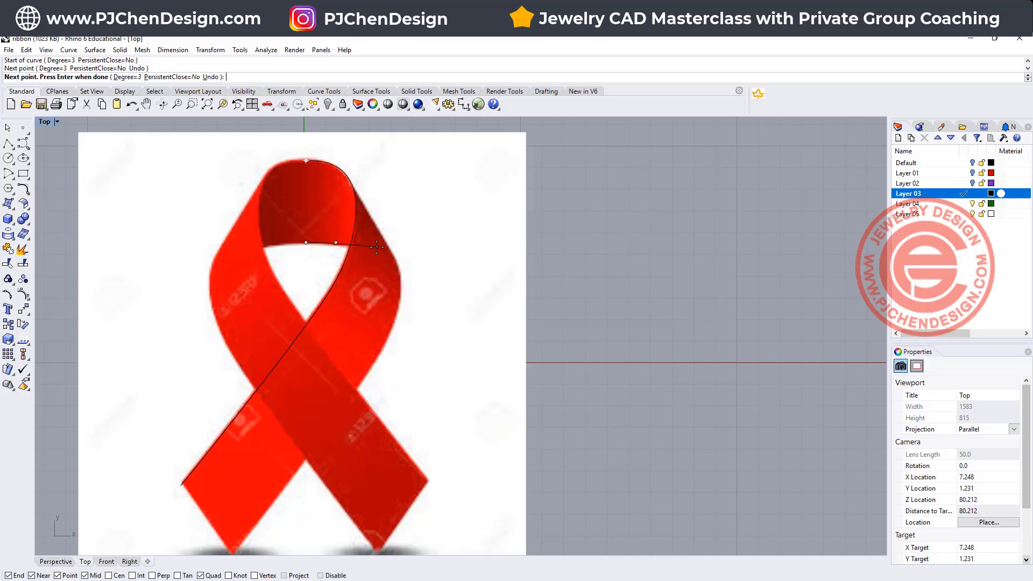
{"action": "left_click", "coordinate": [377, 246]}
{"action": "left_click", "coordinate": [396, 271]}
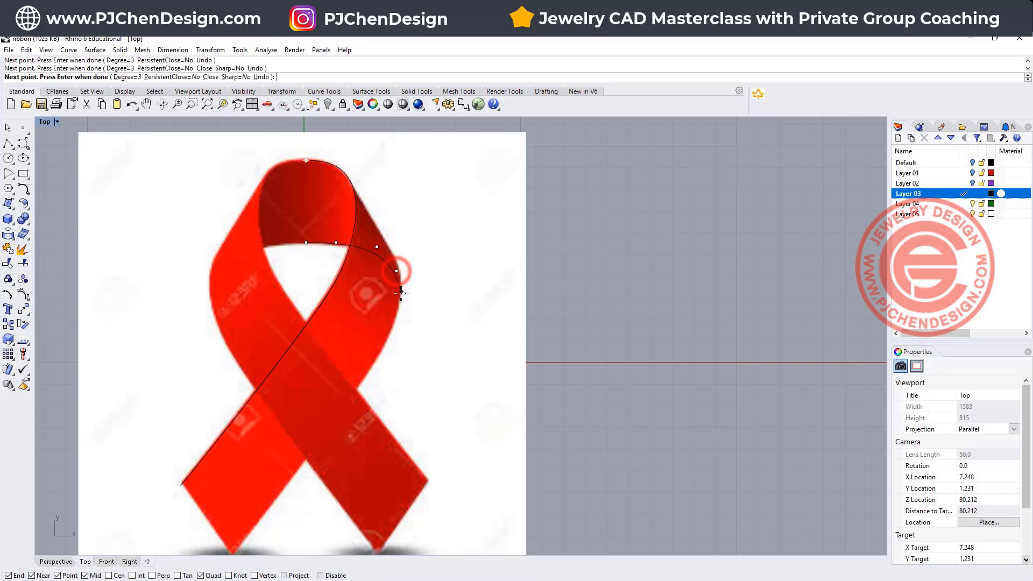
{"action": "left_click", "coordinate": [401, 295]}
{"action": "left_click", "coordinate": [394, 332]}
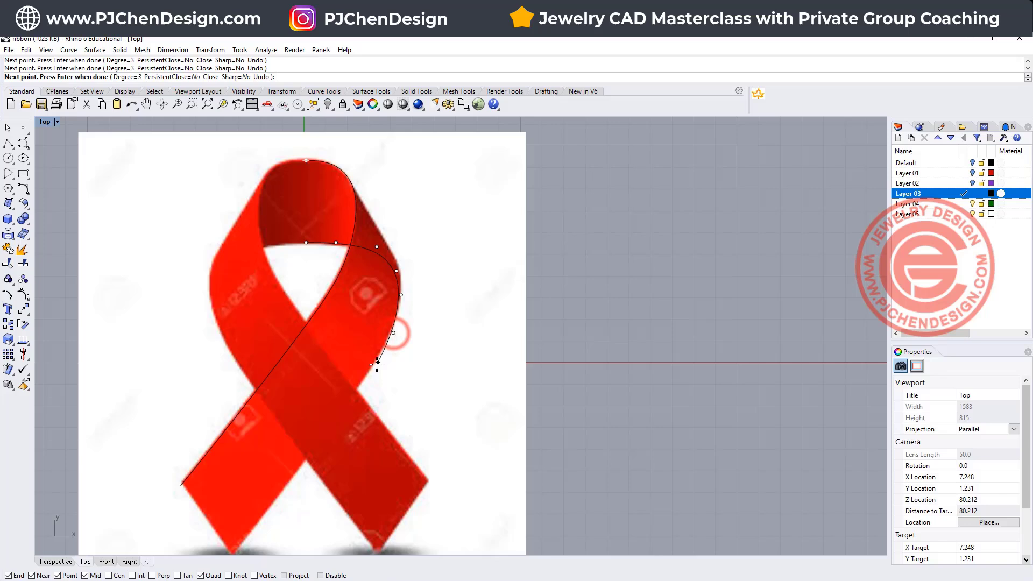
{"action": "left_click", "coordinate": [314, 446]}
{"action": "right_click_drag", "start_coordinate": [272, 507], "coordinate": [291, 435]}
{"action": "left_click", "coordinate": [291, 435]}
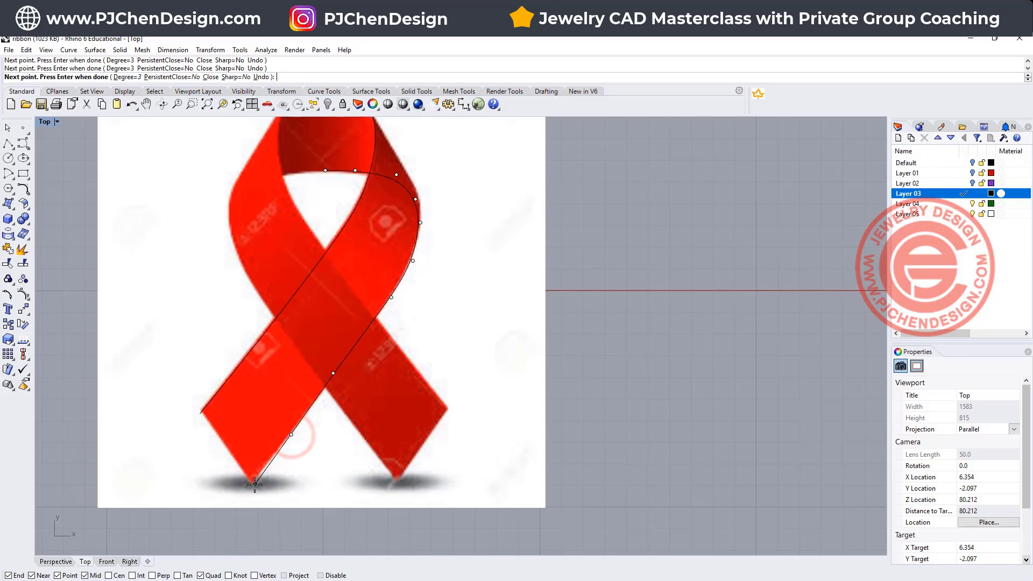
{"action": "key", "text": "Return"}
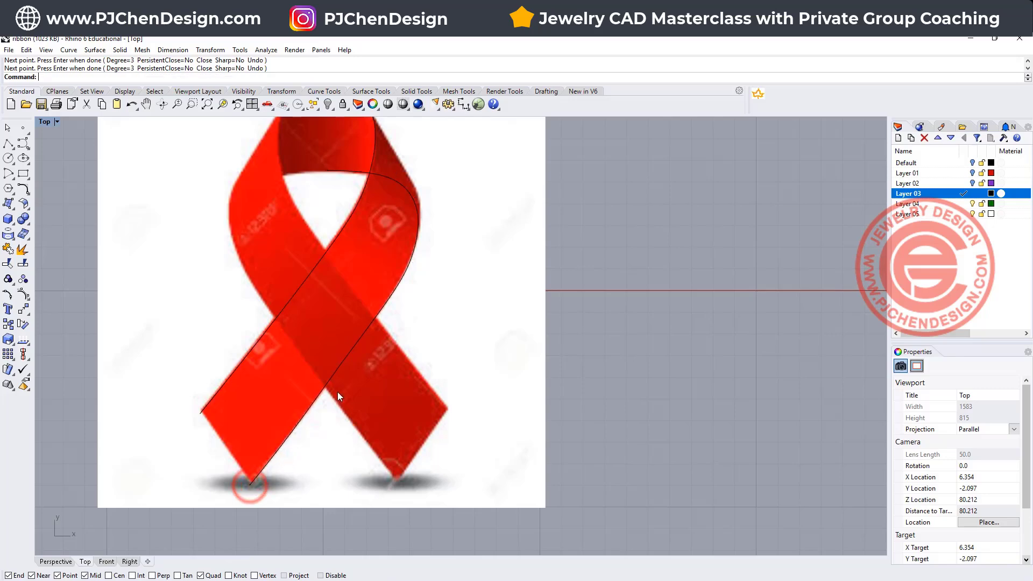
- Adjust the second curve's control points at the right-hand bend to fit the ribbon's outer edge
{"action": "scroll", "coordinate": [345, 350], "scroll_direction": "up", "scroll_amount": 5}
{"action": "left_click", "coordinate": [354, 319]}
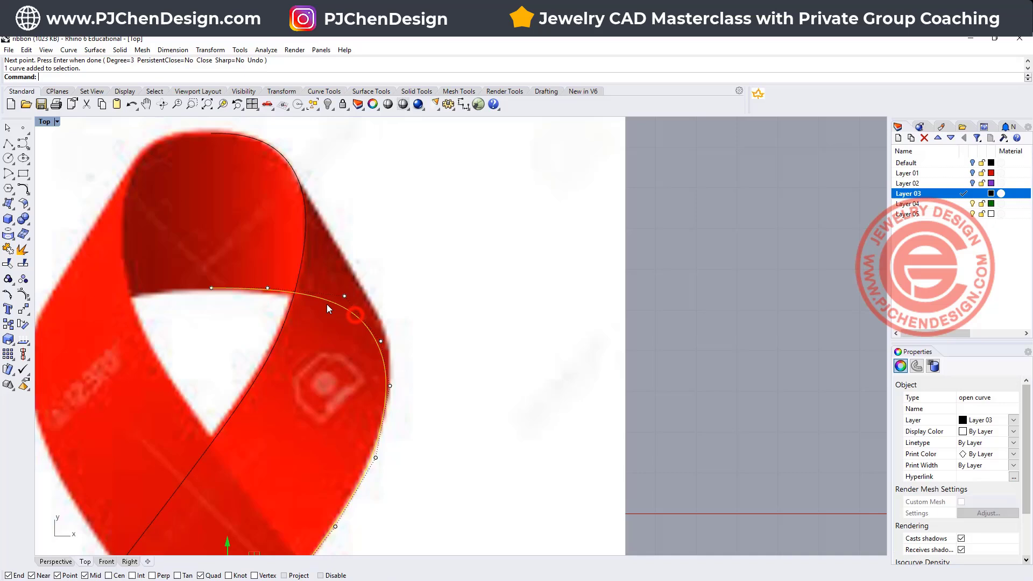
{"action": "left_click", "coordinate": [344, 296]}
{"action": "left_click_drag", "start_coordinate": [376, 272], "coordinate": [375, 278]}
{"action": "left_click", "coordinate": [380, 341]}
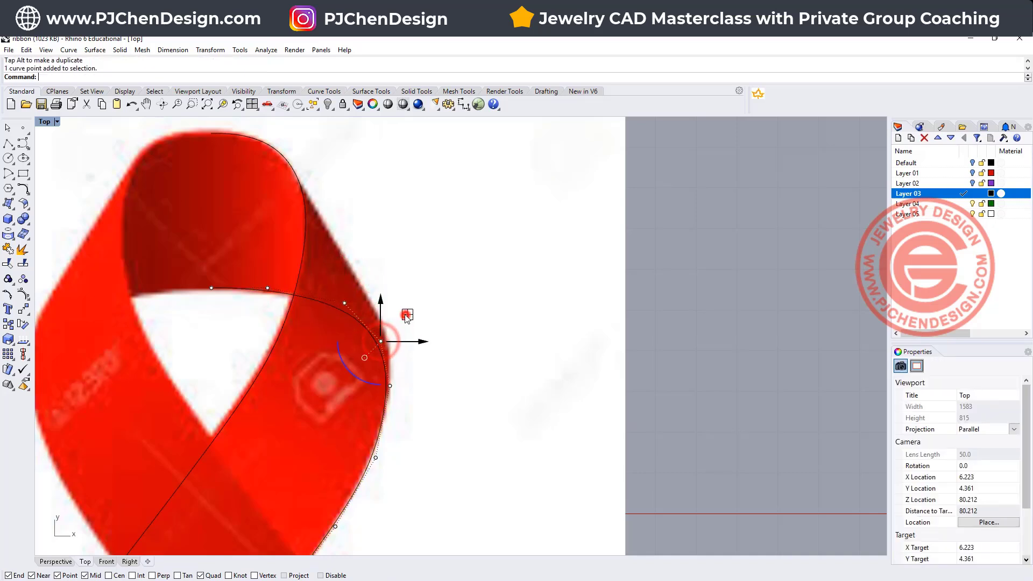
{"action": "left_click_drag", "start_coordinate": [409, 316], "coordinate": [408, 316]}
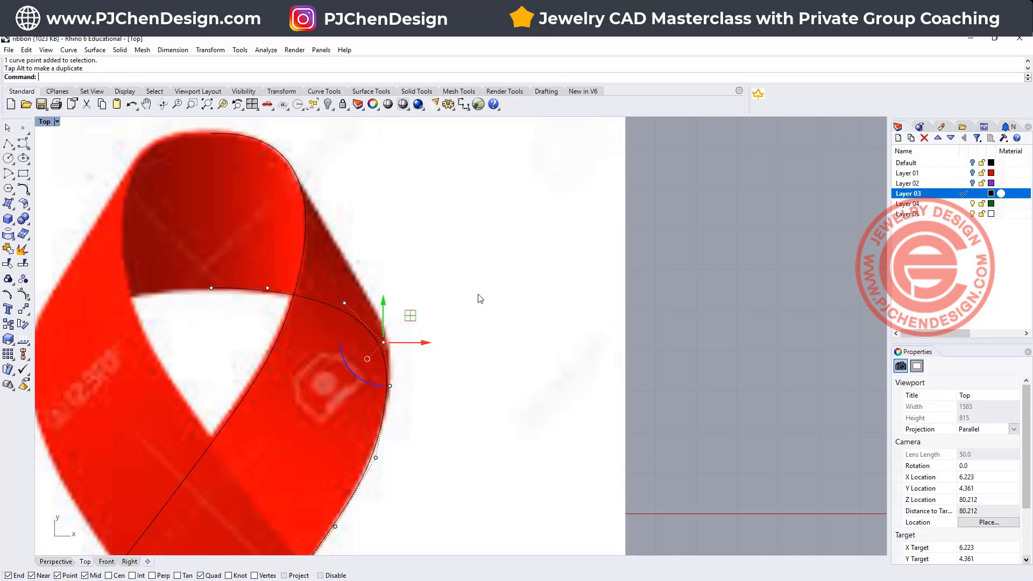
{"action": "scroll", "coordinate": [455, 341], "scroll_direction": "down", "scroll_amount": 3}
{"action": "left_click", "coordinate": [476, 368]}
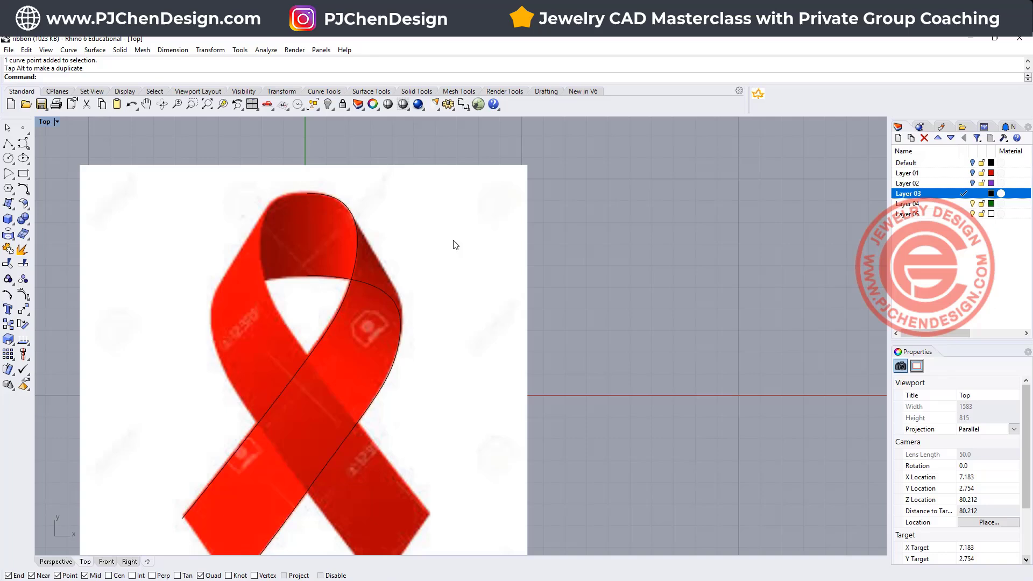
- Unlock the ribbon reference picture and hide it, leaving only the two traced curves
{"action": "right_click", "coordinate": [343, 106]}
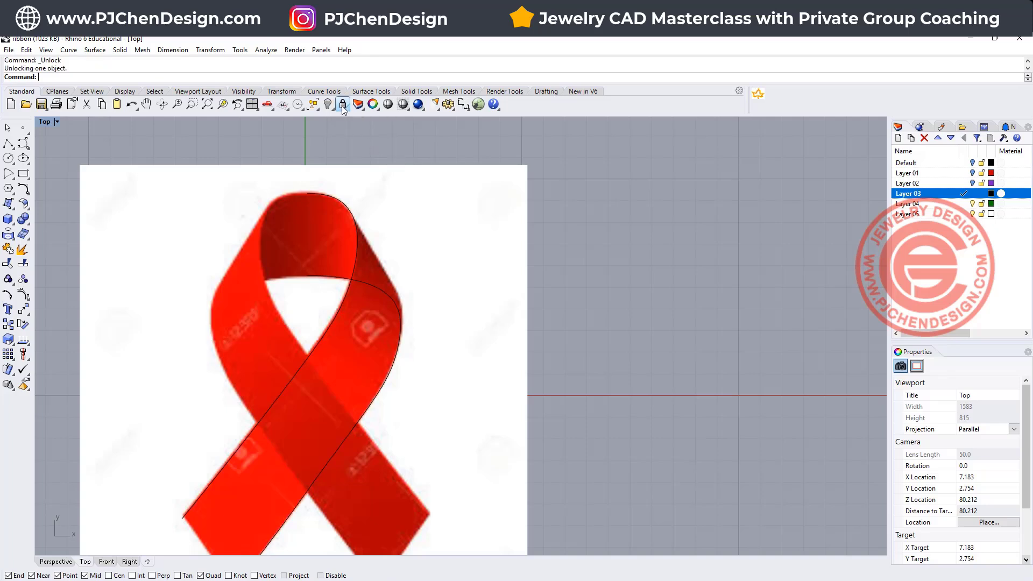
{"action": "left_click", "coordinate": [436, 212]}
{"action": "left_click", "coordinate": [328, 104]}
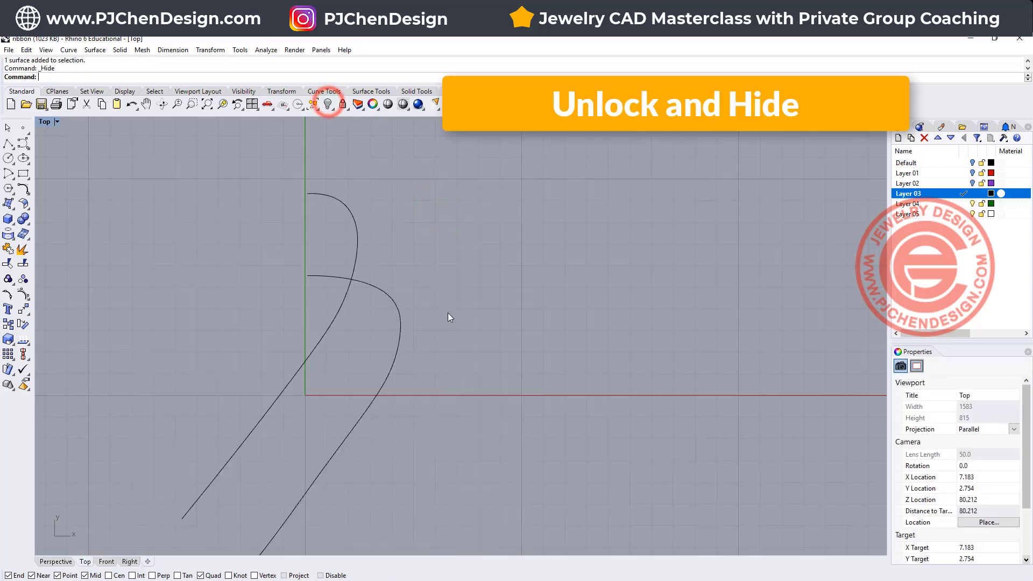
- Try to rebuild the outer-edge curve with a point count of 8 and degree 3
{"action": "right_click_drag", "start_coordinate": [448, 312], "coordinate": [462, 267]}
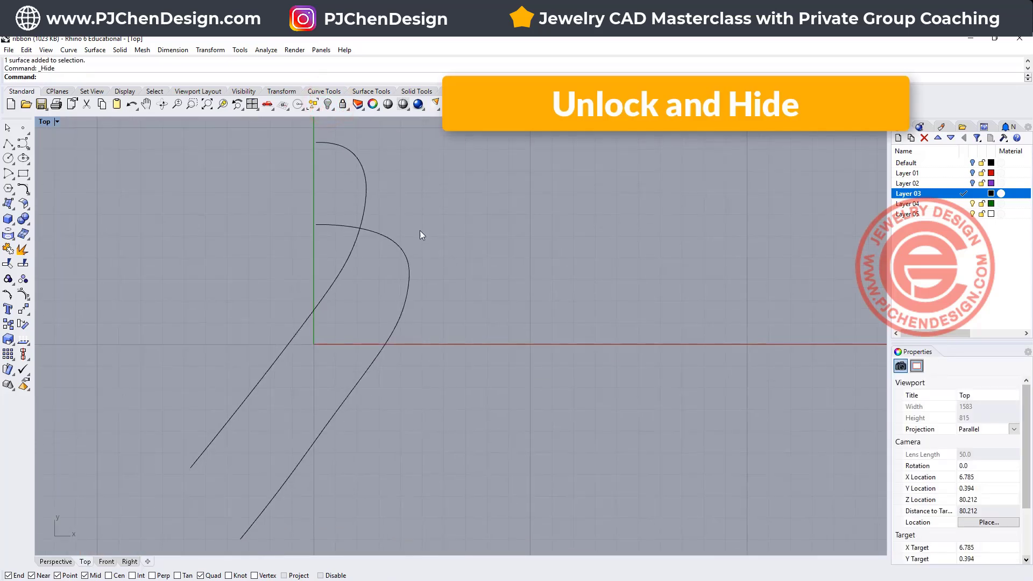
{"action": "scroll", "coordinate": [388, 208], "scroll_direction": "down", "scroll_amount": 2}
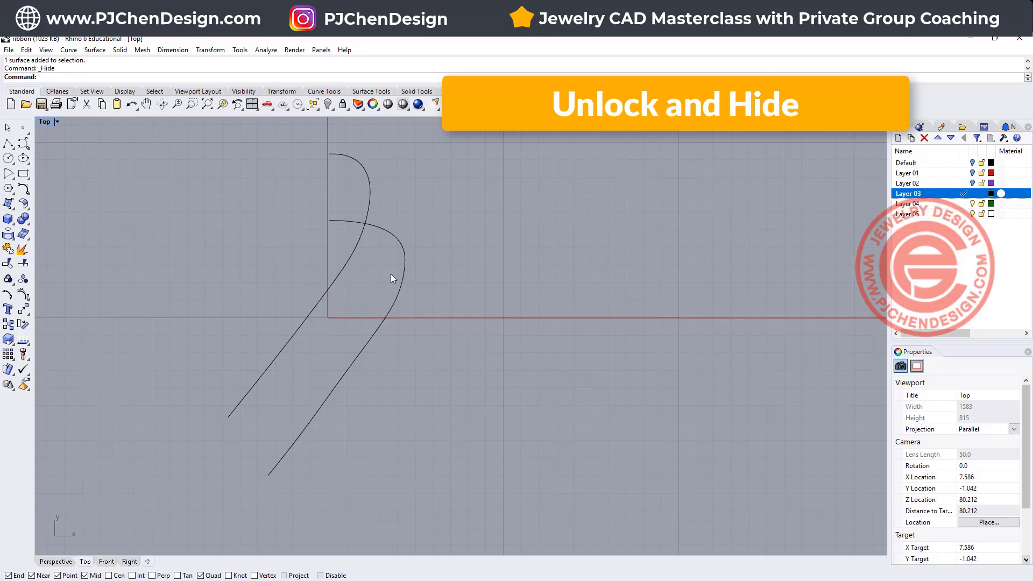
{"action": "left_click", "coordinate": [347, 362]}
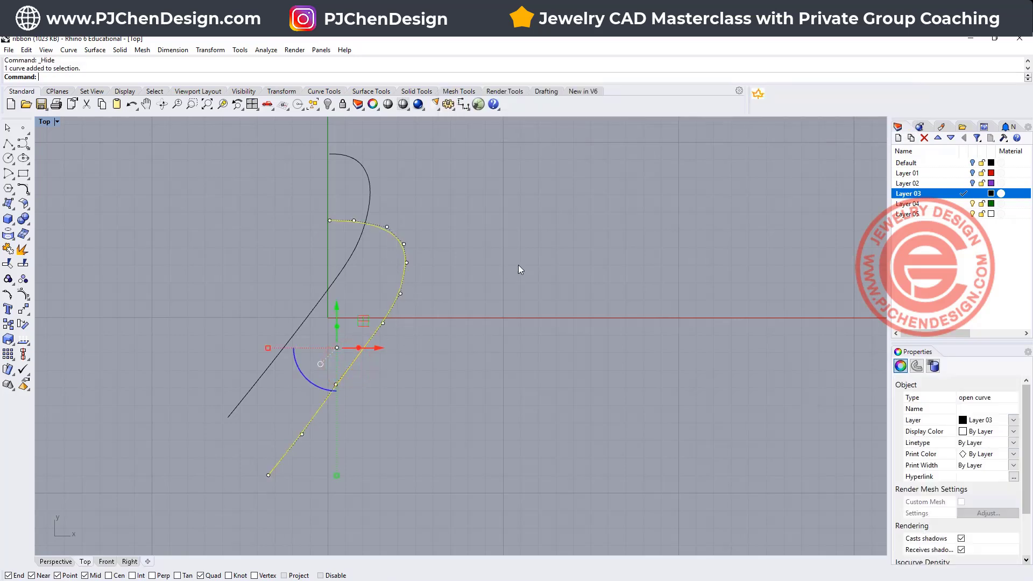
{"action": "key", "text": "Return"}
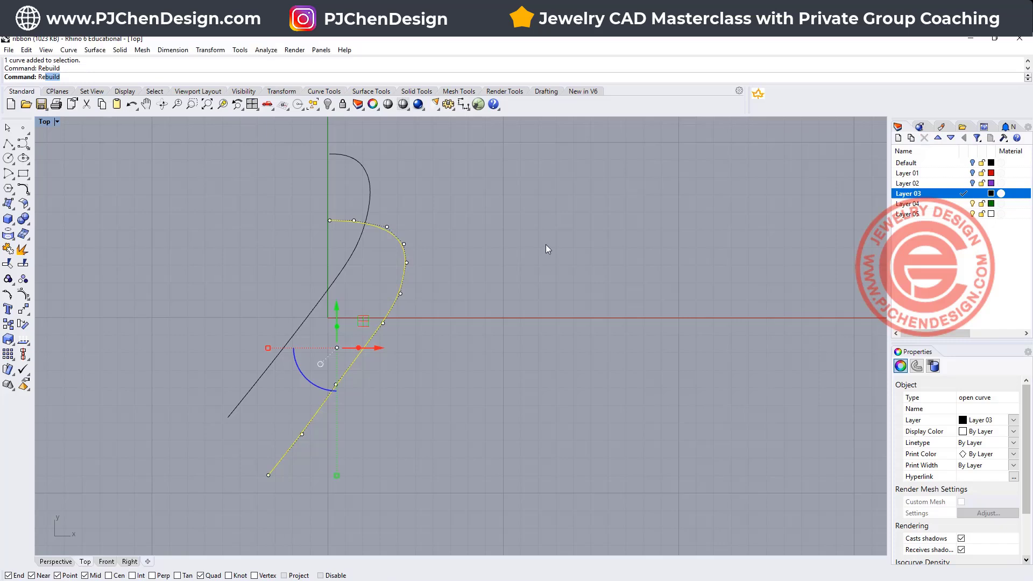
{"action": "double_click", "coordinate": [706, 237]}
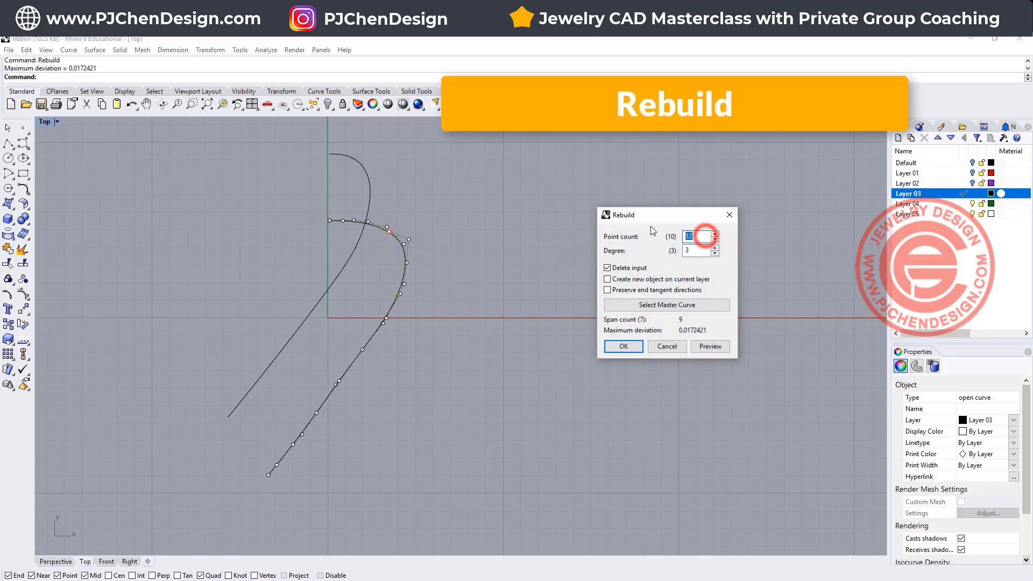
{"action": "type", "text": "8"}
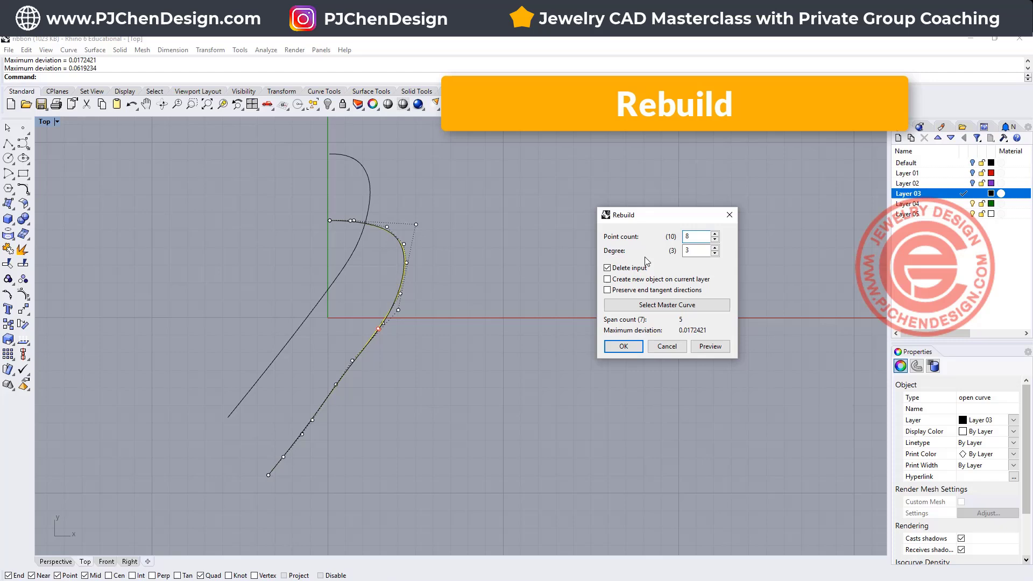
{"action": "left_click", "coordinate": [623, 347]}
{"action": "left_click", "coordinate": [463, 268]}
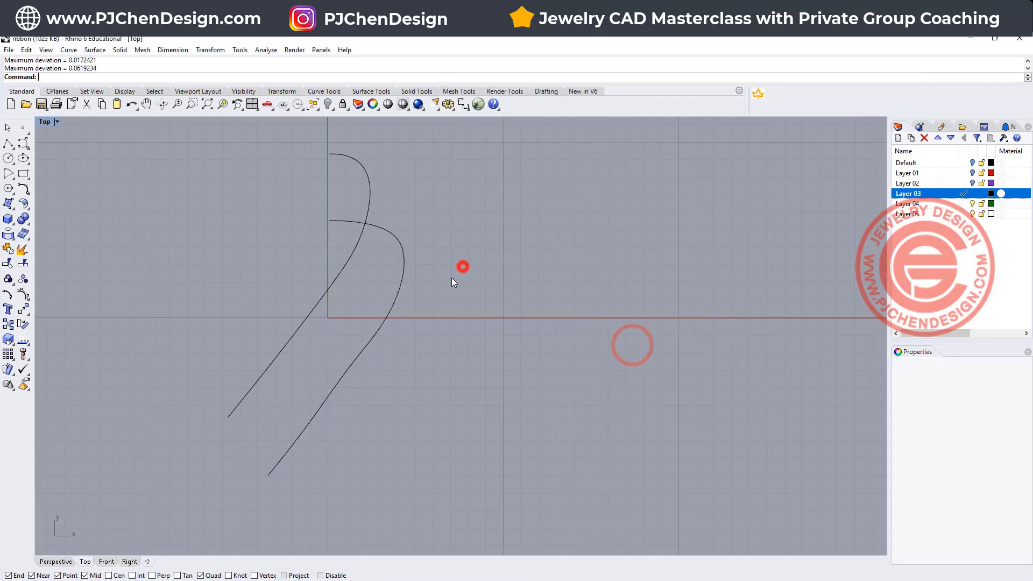
- Try moving a middle control point of the rebuilt curve's tail, and undo both the move and the rebuild
{"action": "left_click", "coordinate": [374, 338]}
{"action": "left_click", "coordinate": [352, 360]}
{"action": "left_click_drag", "start_coordinate": [352, 360], "coordinate": [377, 339]}
{"action": "key", "text": "Escape"}
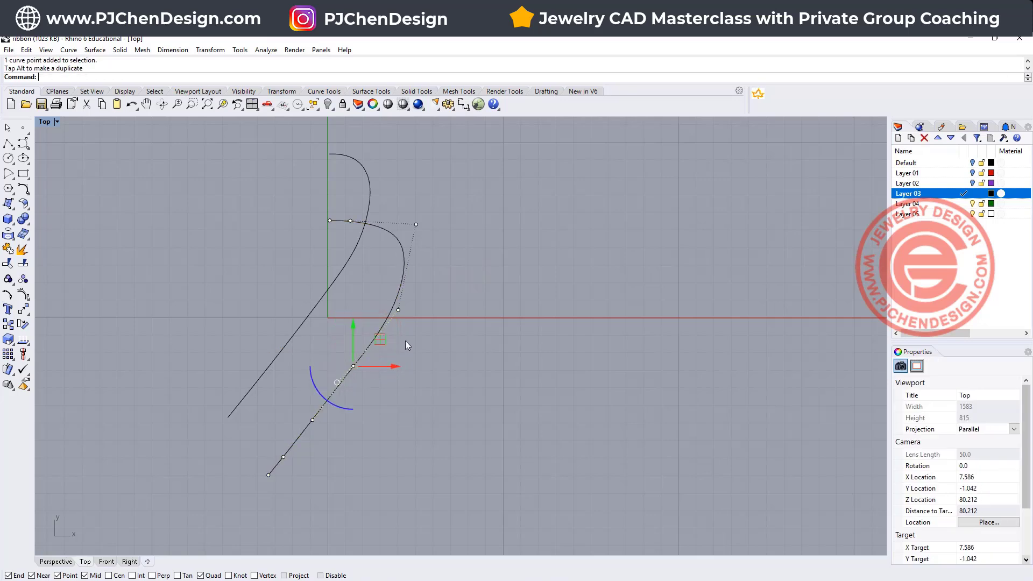
{"action": "key", "text": "ctrl+z"}
{"action": "key", "text": "ctrl+z"}
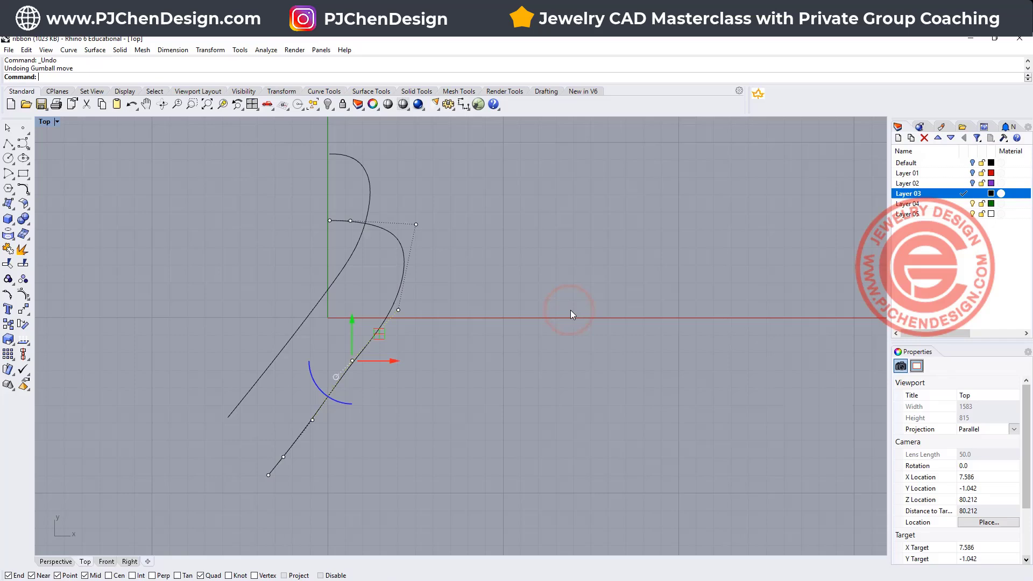
- Smooth the outer-edge curve with 1 smooth step and a smooth factor of 0.29152 per step
{"action": "left_click", "coordinate": [400, 282]}
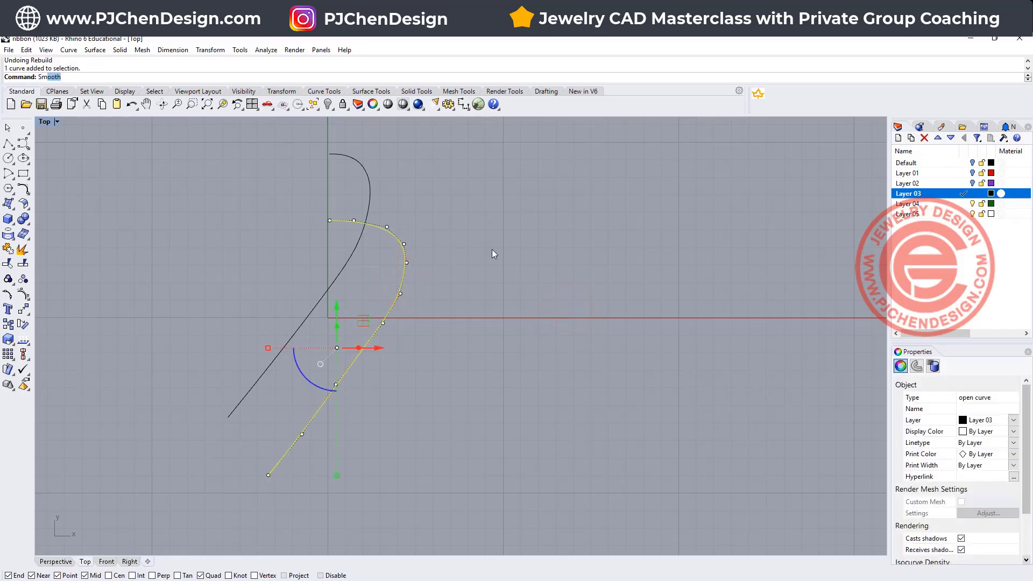
{"action": "type", "text": "Sm"}
{"action": "key", "text": "Return"}
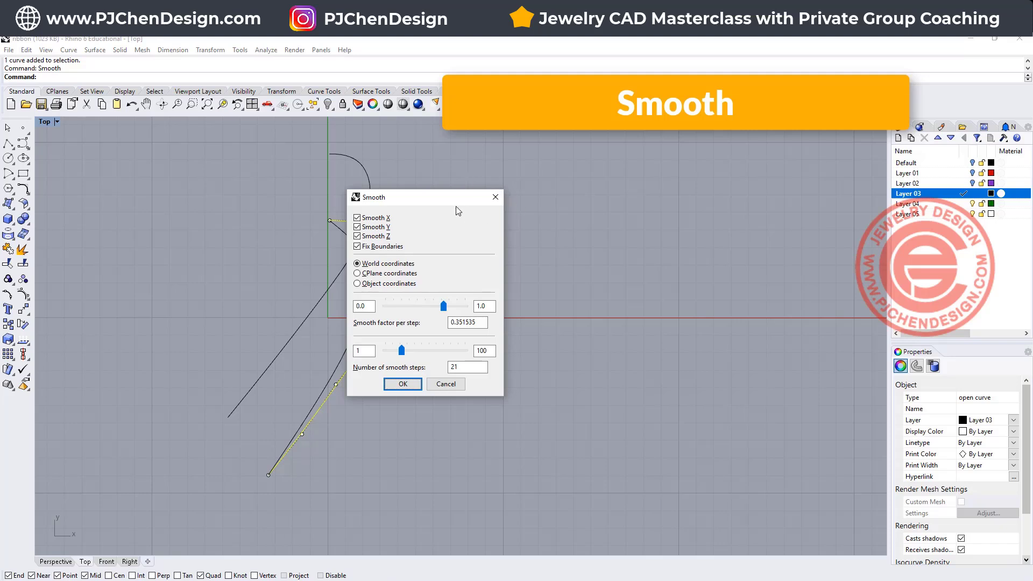
{"action": "left_click_drag", "start_coordinate": [445, 194], "coordinate": [586, 184]}
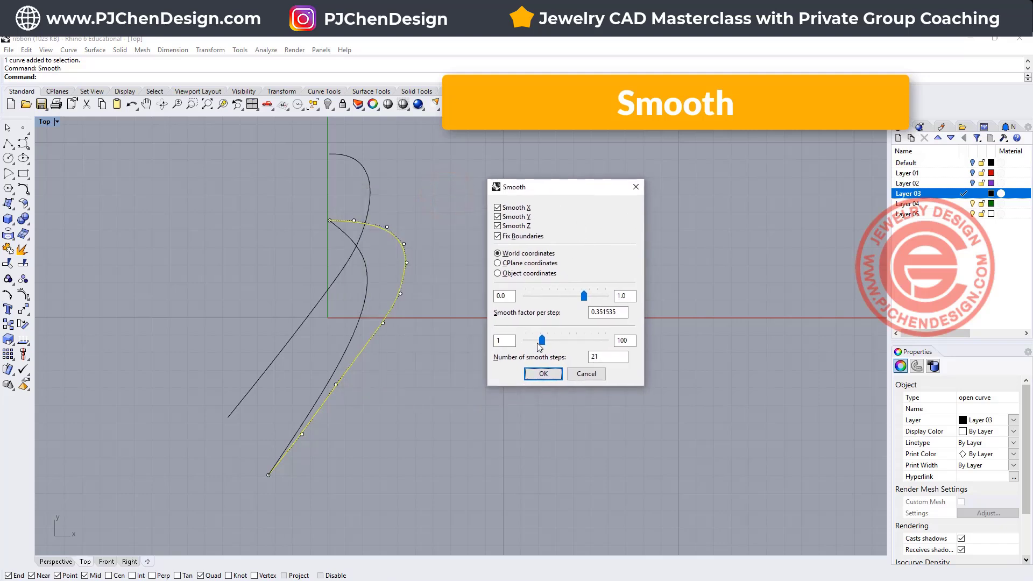
{"action": "left_click_drag", "start_coordinate": [544, 345], "coordinate": [527, 344]}
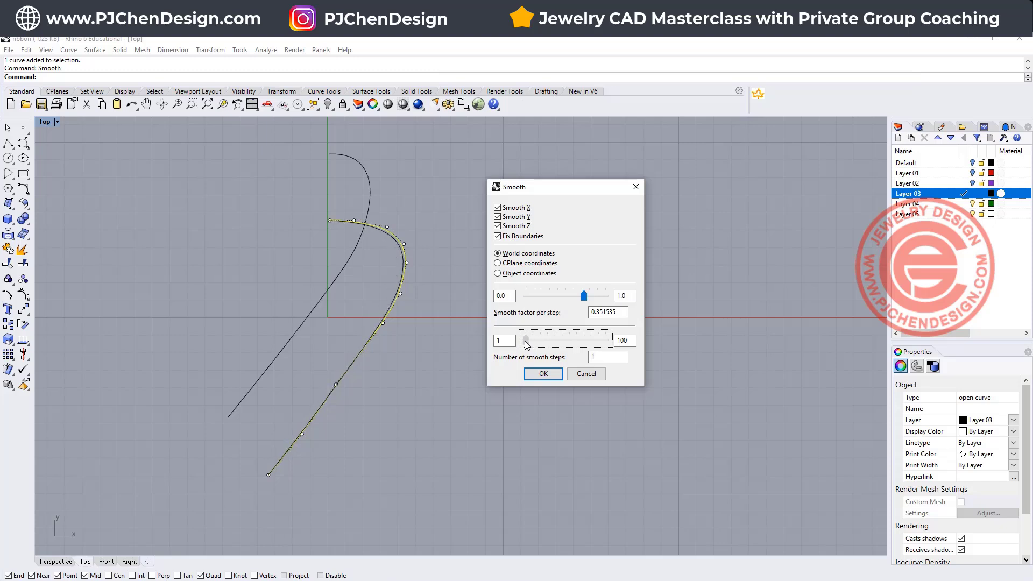
{"action": "mouse_move", "coordinate": [583, 301]}
{"action": "left_mouse_down"}
{"action": "mouse_move", "coordinate": [553, 298]}
{"action": "mouse_move", "coordinate": [581, 297]}
{"action": "left_mouse_up"}
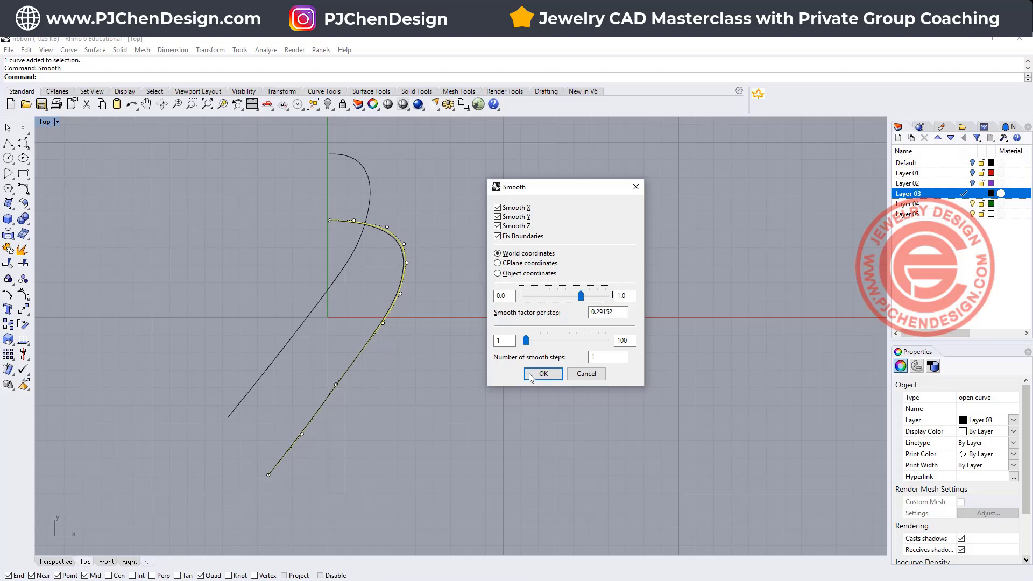
{"action": "left_click", "coordinate": [530, 376]}
{"action": "left_click", "coordinate": [501, 339]}
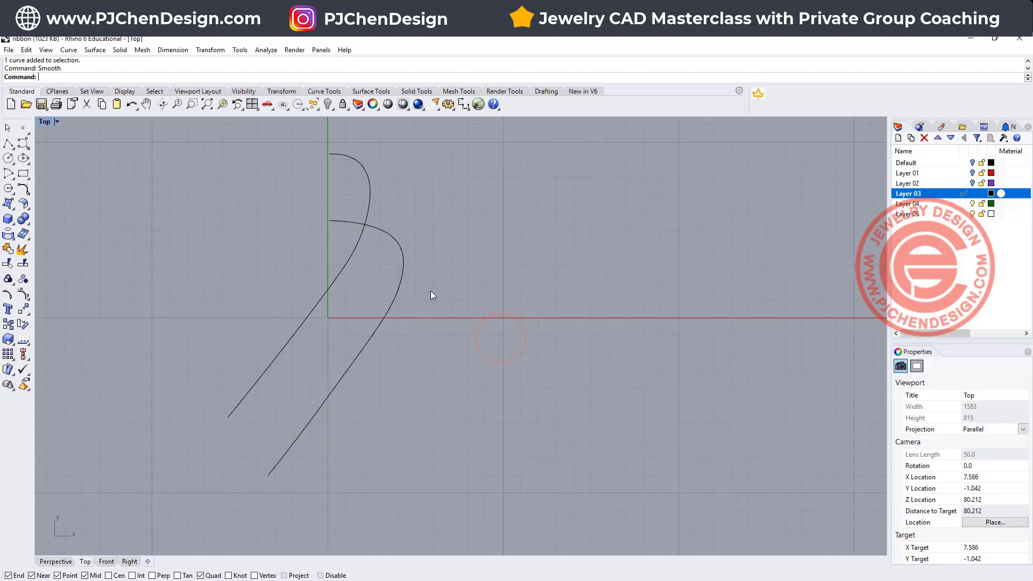
- Smooth the inner-edge curve with the same settings, 1 smooth step and a factor of 0.29152
{"action": "left_click", "coordinate": [355, 248]}
{"action": "right_click", "coordinate": [356, 247]}
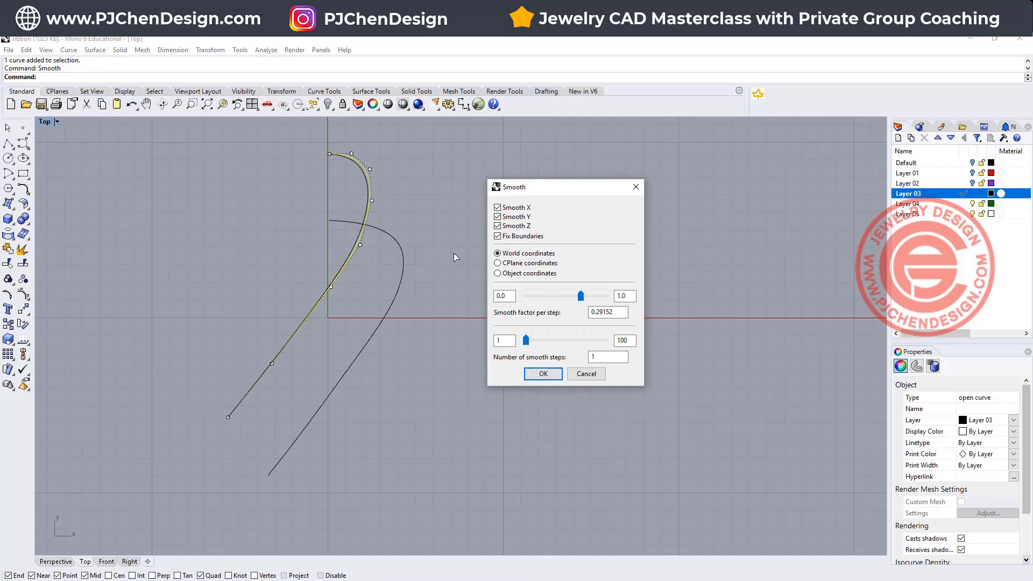
{"action": "left_click", "coordinate": [545, 378]}
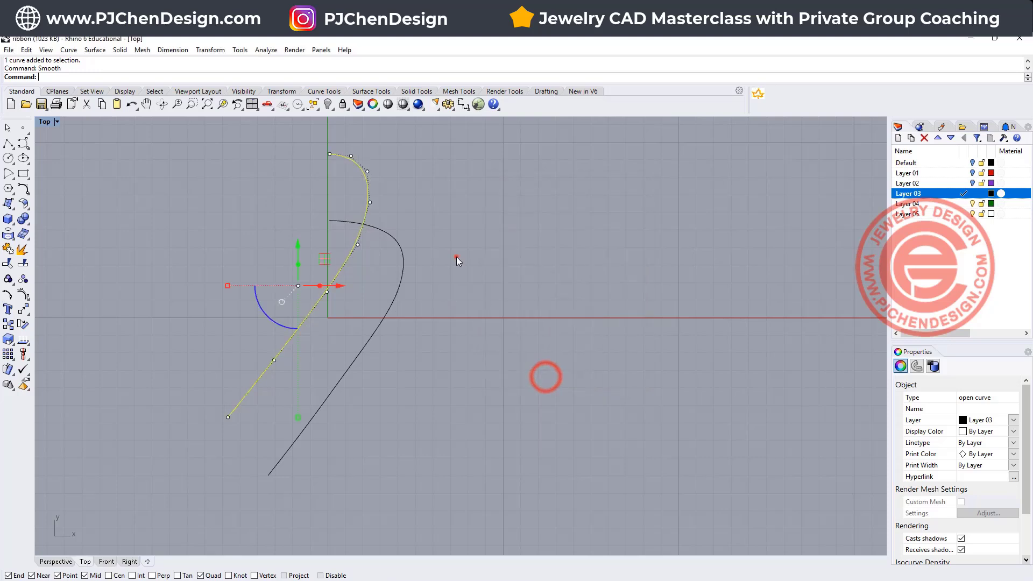
{"action": "left_click", "coordinate": [457, 257]}
- Switch to a maximized Perspective view and set the inner-edge curve's display color to Red
{"action": "right_click_drag", "start_coordinate": [412, 252], "coordinate": [464, 253]}
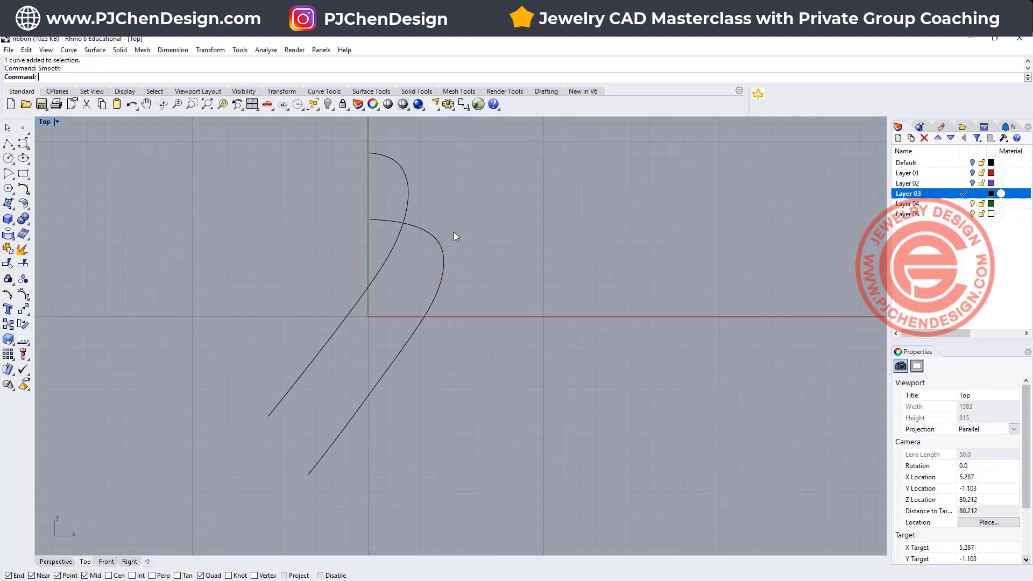
{"action": "left_click", "coordinate": [7, 145]}
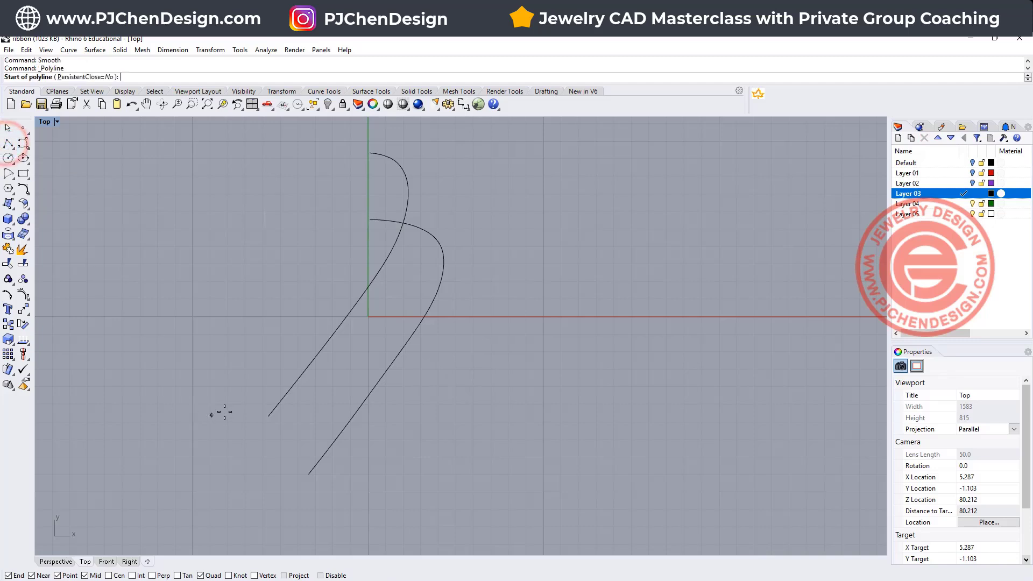
{"action": "double_click", "coordinate": [48, 122]}
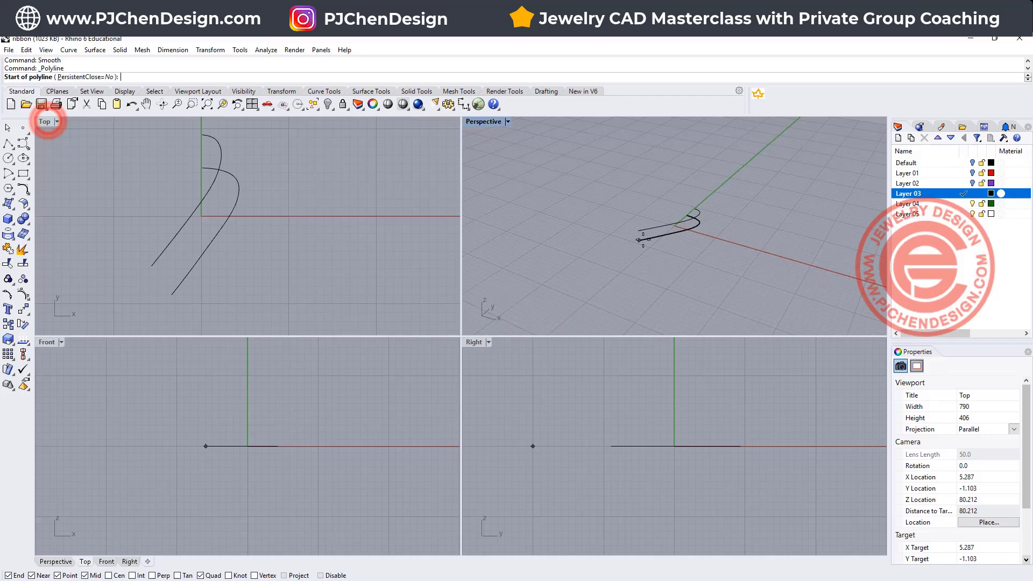
{"action": "double_click", "coordinate": [483, 122]}
{"action": "scroll", "coordinate": [483, 331], "scroll_direction": "up", "scroll_amount": 1}
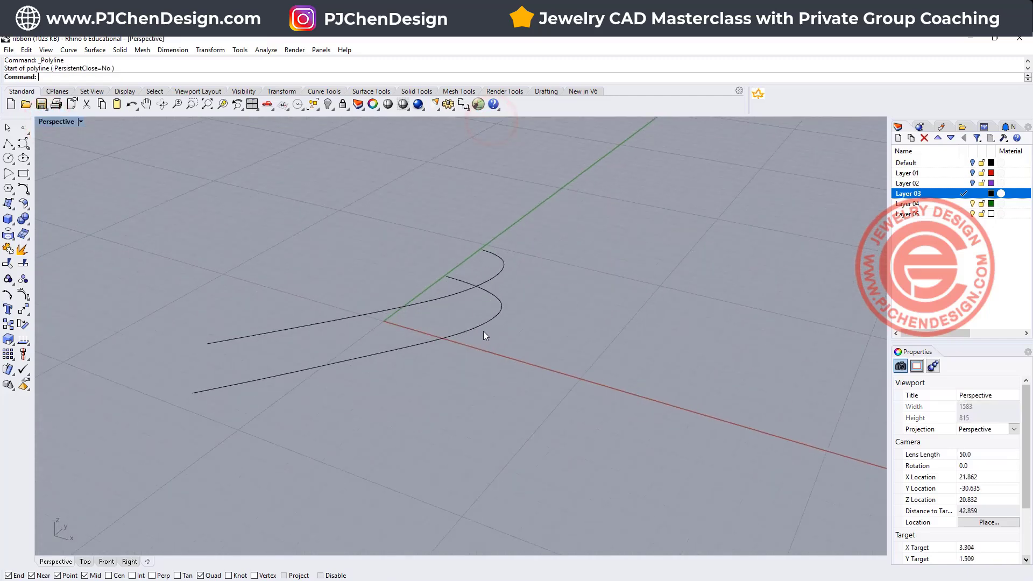
{"action": "key", "text": "Escape"}
{"action": "left_click", "coordinate": [496, 274]}
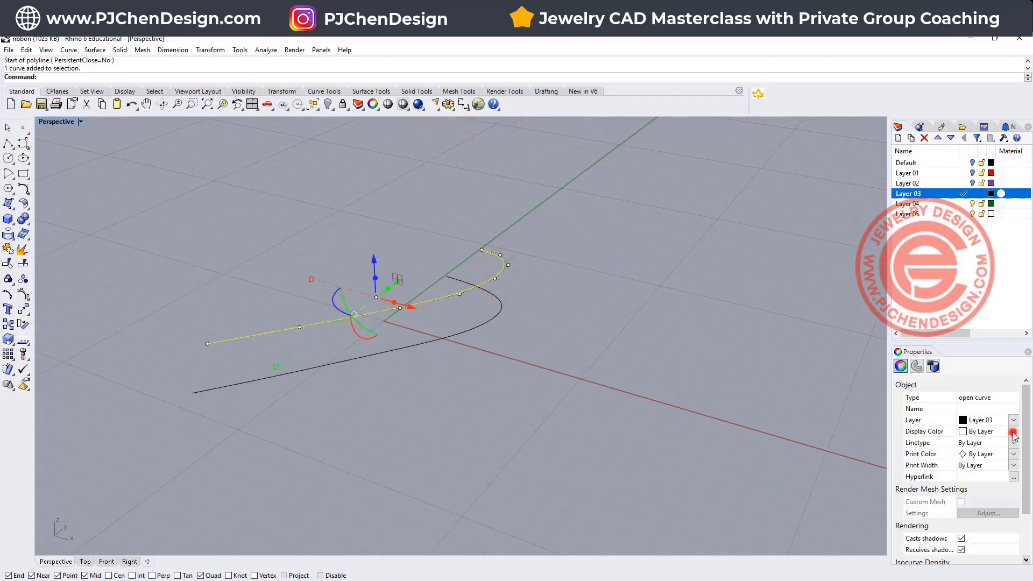
{"action": "left_click", "coordinate": [1014, 431]}
{"action": "left_click", "coordinate": [973, 479]}
{"action": "left_click", "coordinate": [673, 376]}
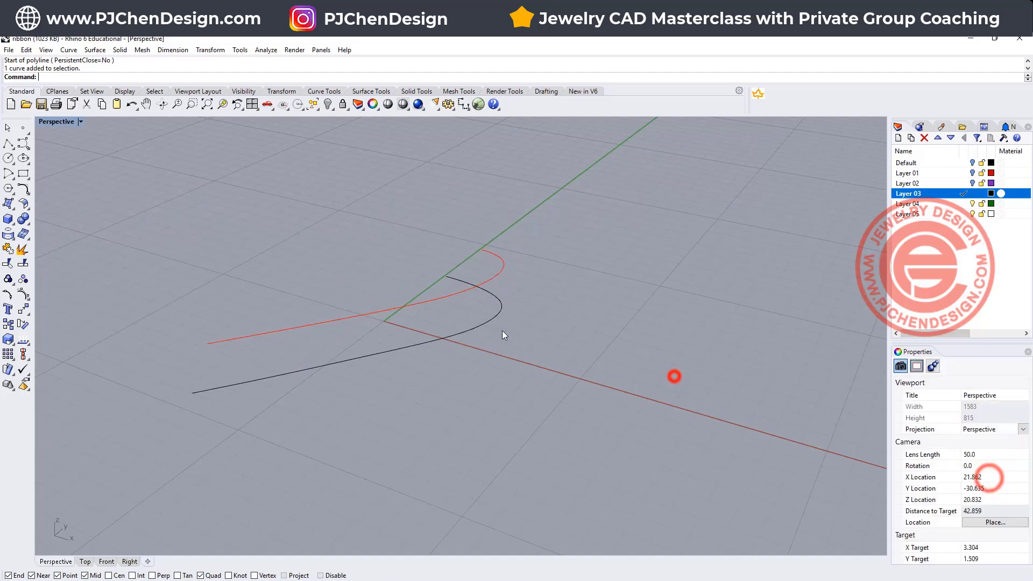
- Move the red curve vertically upward so it sits above the black outer-edge curve
{"action": "right_click_drag", "start_coordinate": [673, 376], "coordinate": [488, 272]}
{"action": "left_click", "coordinate": [488, 269]}
{"action": "right_click_drag", "start_coordinate": [571, 335], "coordinate": [483, 276]}
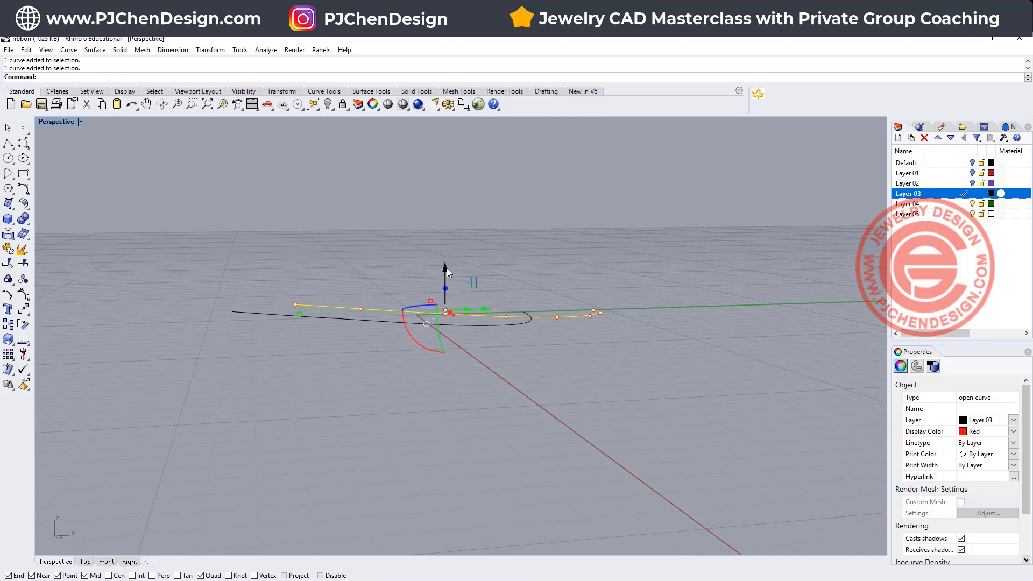
{"action": "mouse_move", "coordinate": [446, 268]}
{"action": "left_mouse_down"}
{"action": "mouse_move", "coordinate": [448, 217]}
{"action": "mouse_move", "coordinate": [445, 259]}
{"action": "mouse_move", "coordinate": [448, 234]}
{"action": "mouse_move", "coordinate": [448, 249]}
{"action": "left_mouse_up"}
{"action": "right_click_drag", "start_coordinate": [592, 323], "coordinate": [549, 371]}
{"action": "left_click_drag", "start_coordinate": [503, 410], "coordinate": [294, 246]}
{"action": "right_click_drag", "start_coordinate": [365, 302], "coordinate": [424, 353]}
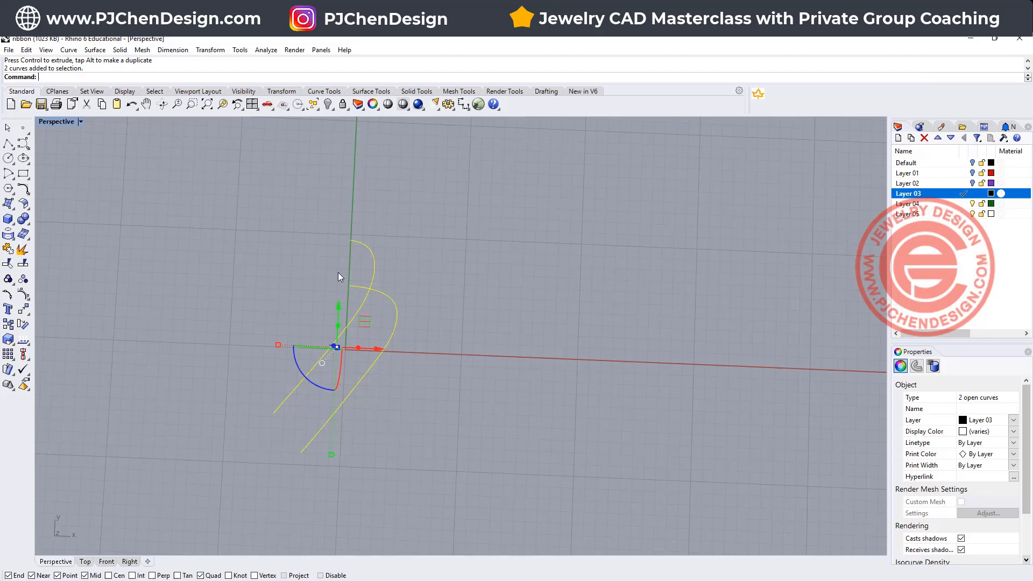
{"action": "right_click_drag", "start_coordinate": [411, 364], "coordinate": [580, 296]}
{"action": "key", "text": "Escape"}
- Connect the endpoints of the red and black curves with two straight polylines, one at the tail and one at the loop's top
{"action": "left_click", "coordinate": [8, 144]}
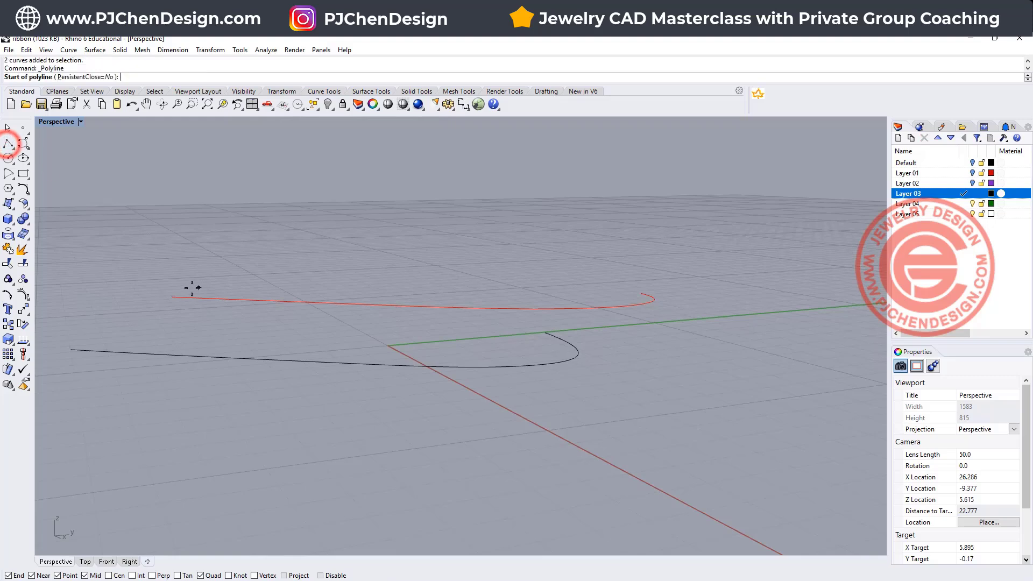
{"action": "left_click", "coordinate": [171, 296]}
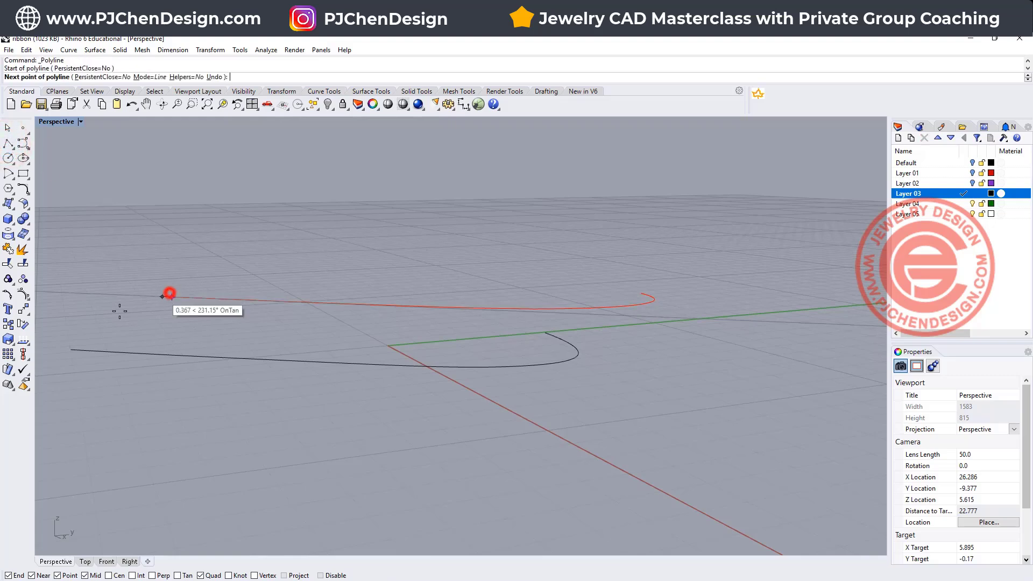
{"action": "left_click", "coordinate": [70, 350]}
{"action": "key", "text": "Return"}
{"action": "key", "text": "Return"}
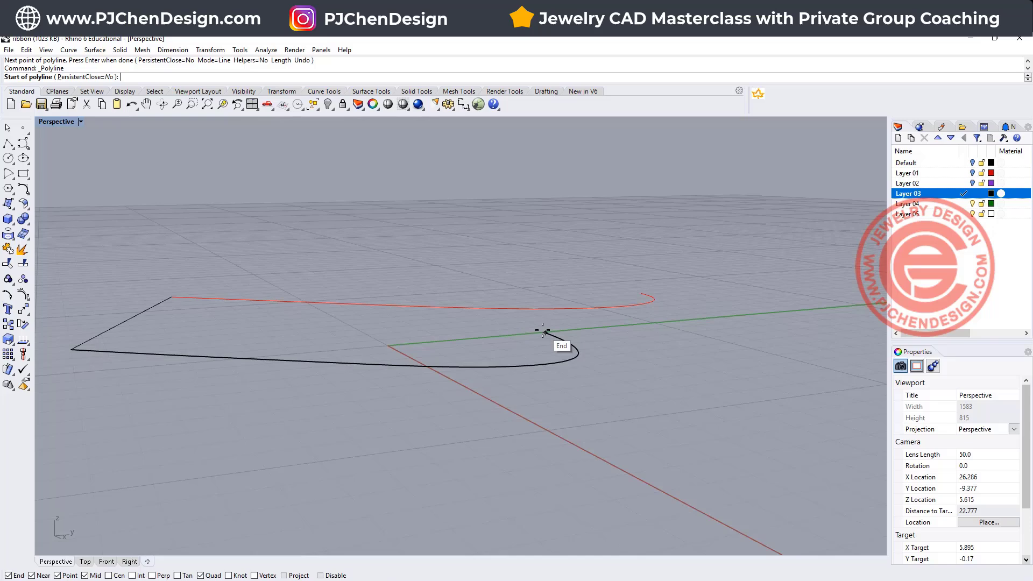
{"action": "left_click", "coordinate": [545, 333]}
{"action": "left_click", "coordinate": [641, 294]}
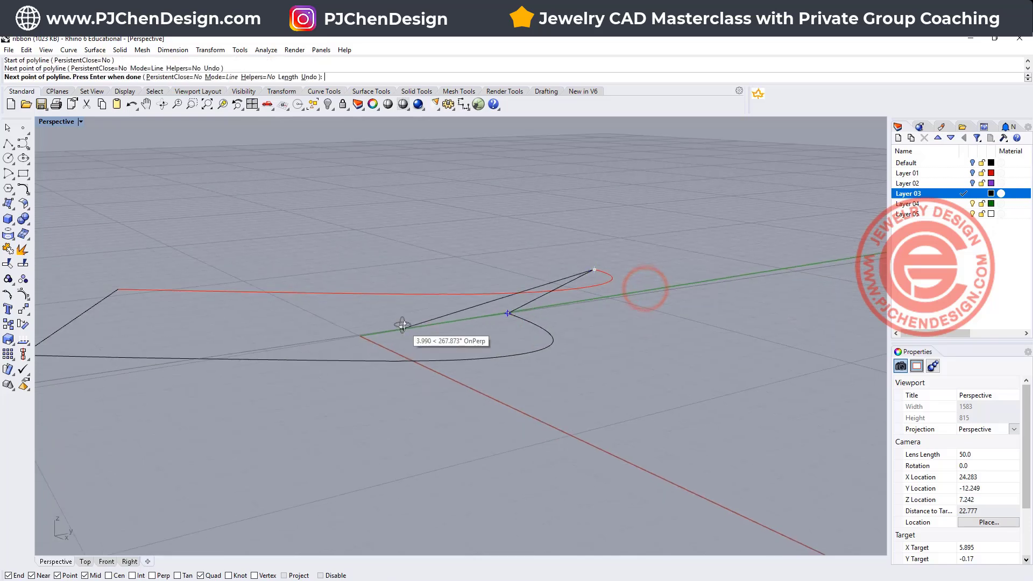
{"action": "key", "text": "Return"}
- Set the outer-edge curve's display color to Green
{"action": "right_click_drag", "start_coordinate": [383, 310], "coordinate": [446, 361]}
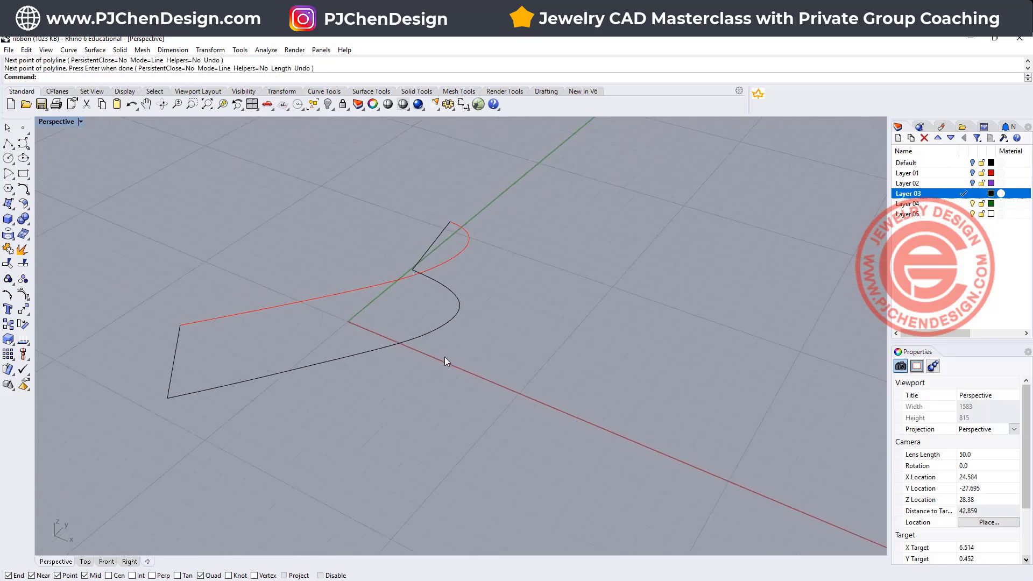
{"action": "left_click", "coordinate": [412, 343]}
{"action": "left_click", "coordinate": [1014, 431]}
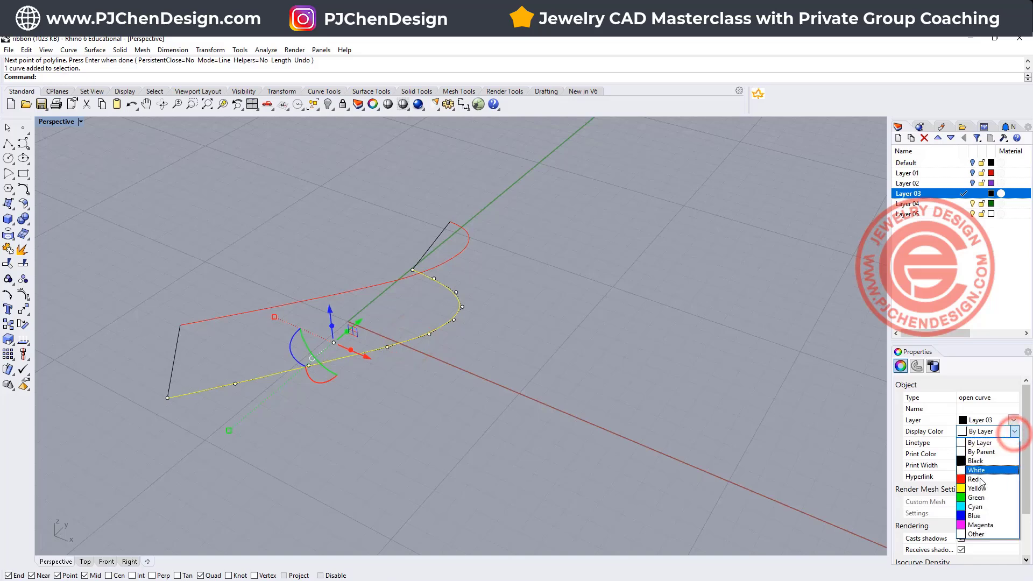
{"action": "left_click", "coordinate": [975, 497]}
{"action": "left_click", "coordinate": [664, 431]}
{"action": "right_click_drag", "start_coordinate": [664, 431], "coordinate": [529, 329]}
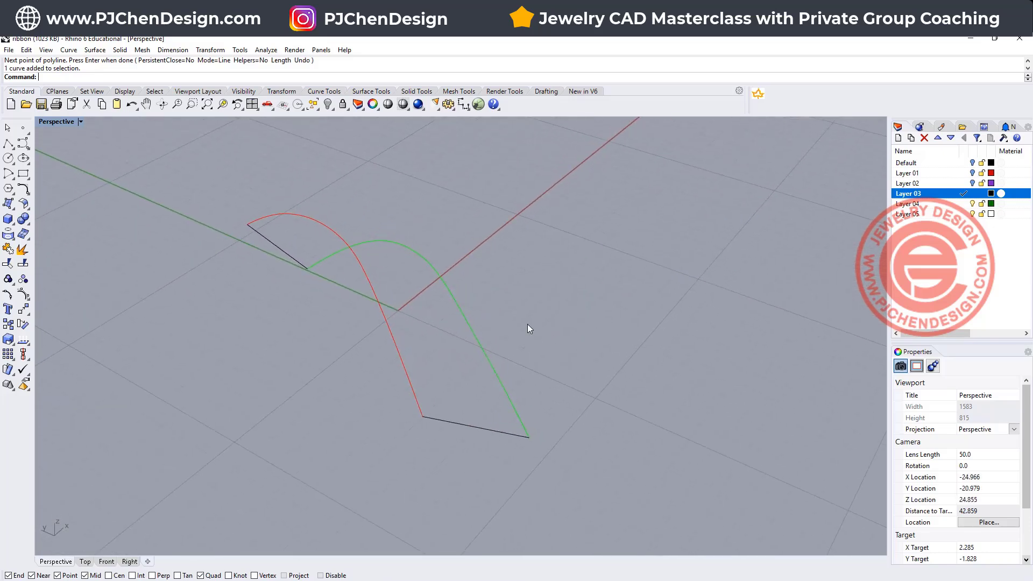
{"action": "left_click", "coordinate": [90, 50]}
{"action": "key", "text": "Escape"}
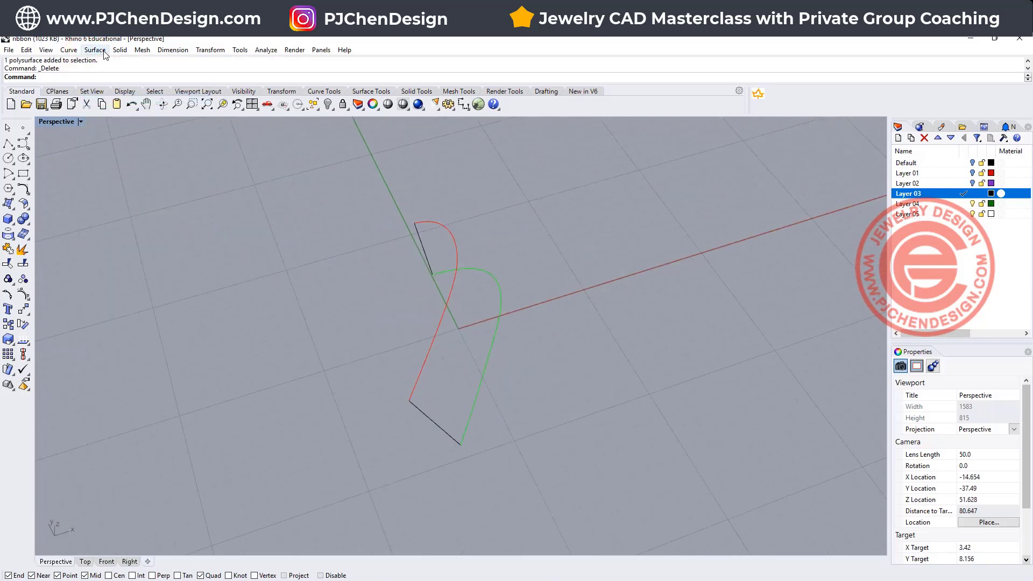
- Sweep a surface along the red and green curves as two rails, using both black end lines as cross sections
{"action": "left_click", "coordinate": [95, 50]}
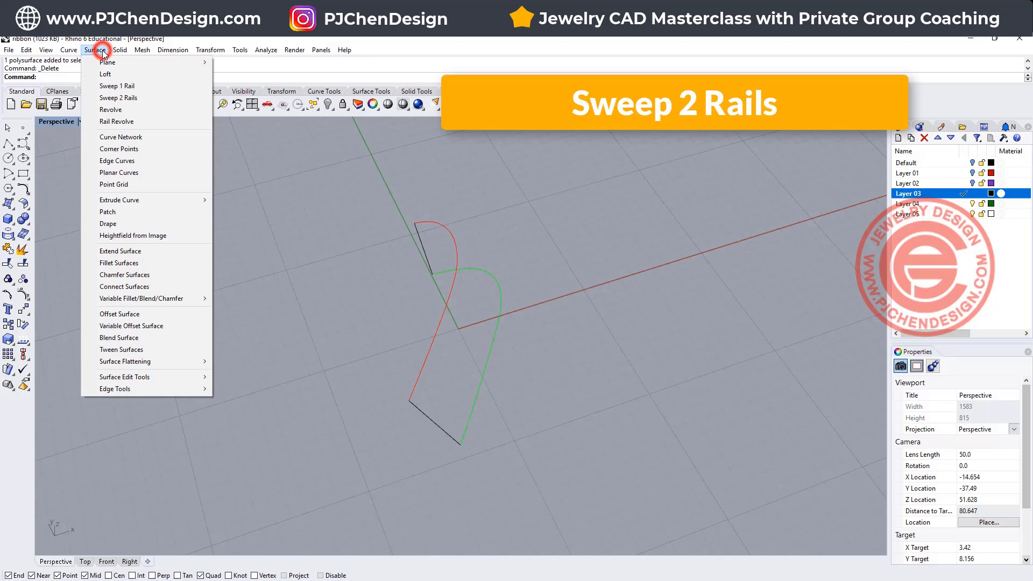
{"action": "left_click", "coordinate": [108, 100]}
{"action": "left_click", "coordinate": [455, 238]}
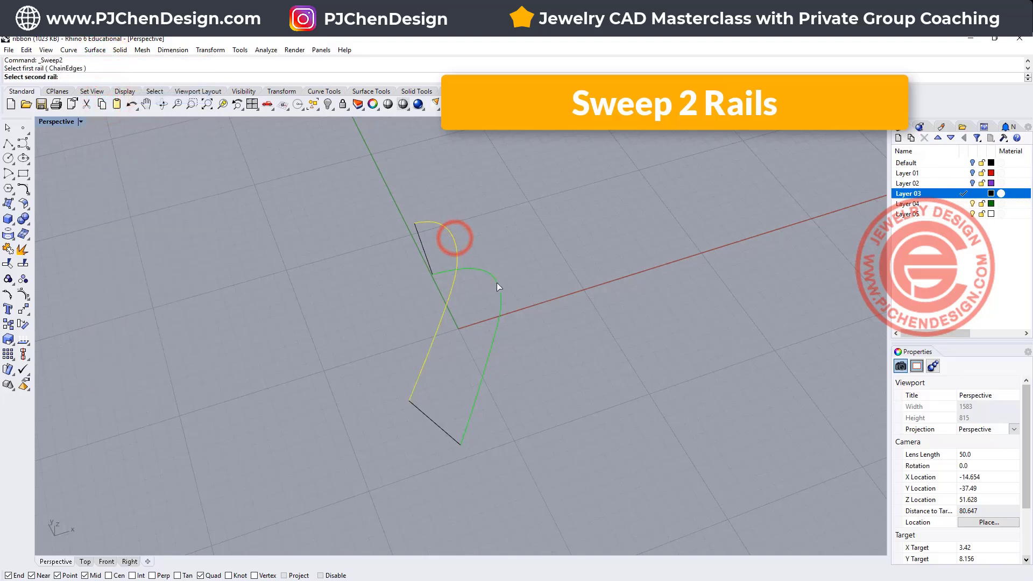
{"action": "left_click", "coordinate": [496, 283]}
{"action": "left_click", "coordinate": [422, 242]}
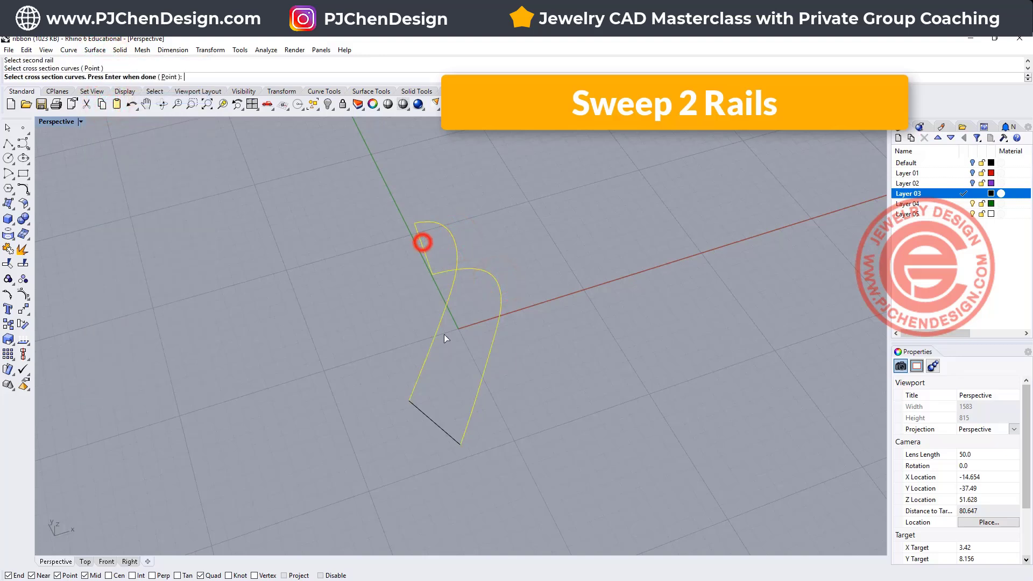
{"action": "left_click", "coordinate": [437, 426]}
{"action": "key", "text": "Return"}
{"action": "key", "text": "Return"}
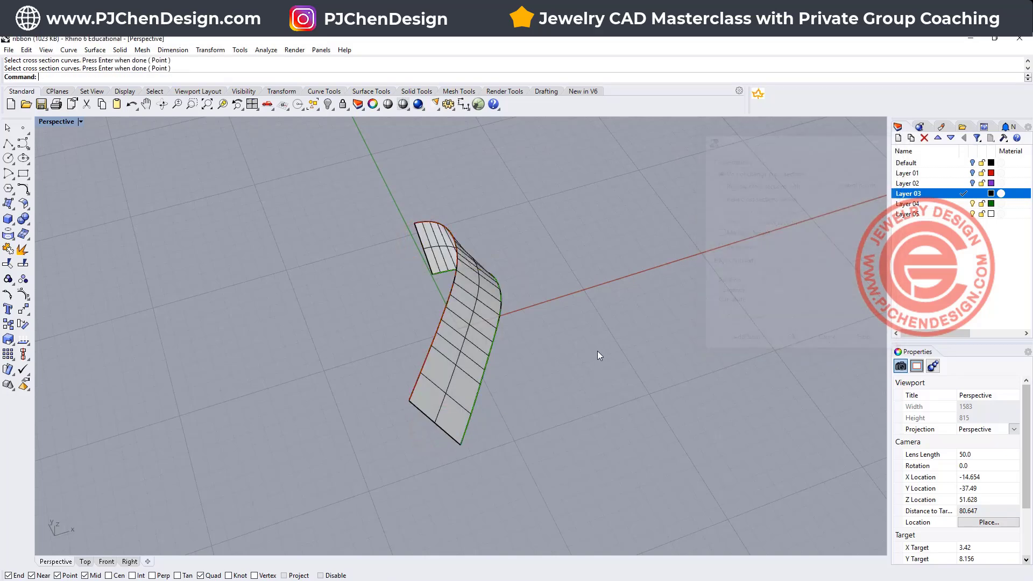
- Draw a V-shaped polyline in the Top view, joining the two corners of the ribbon's tail through a point inside the surface
{"action": "right_click_drag", "start_coordinate": [563, 339], "coordinate": [504, 351]}
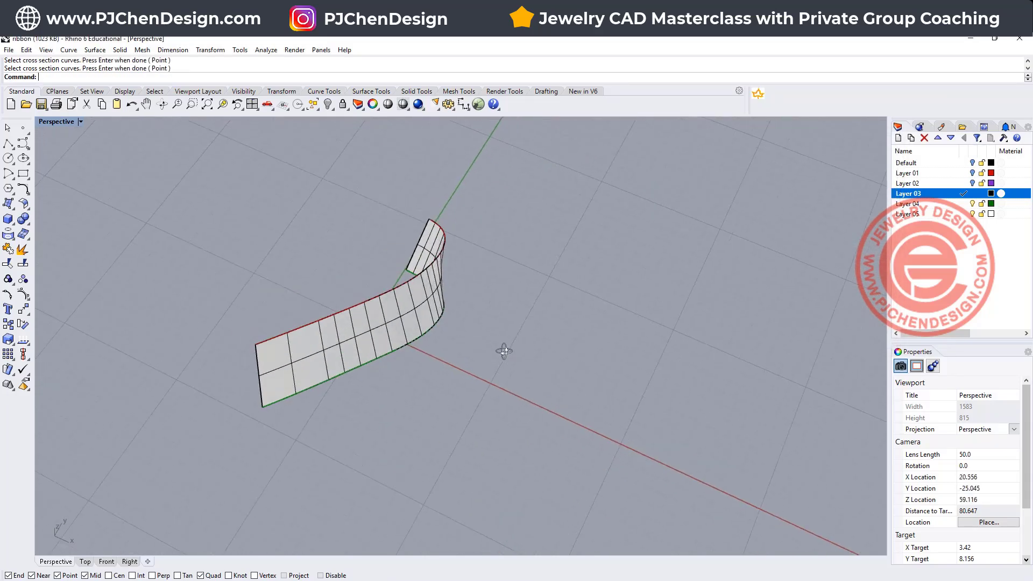
{"action": "scroll", "coordinate": [236, 353], "scroll_direction": "up", "scroll_amount": 4}
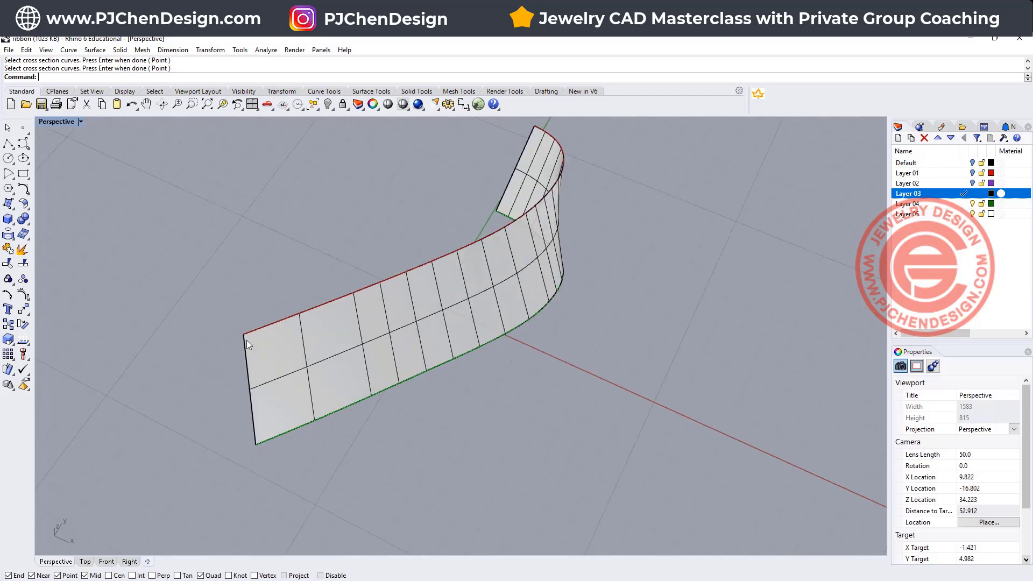
{"action": "double_click", "coordinate": [57, 122]}
{"action": "left_click", "coordinate": [48, 122]}
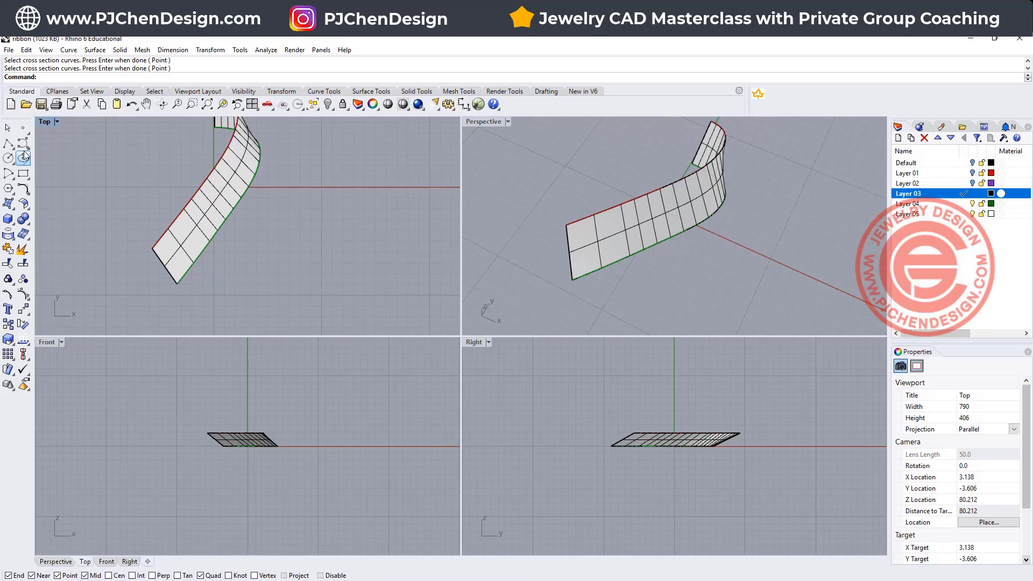
{"action": "left_click", "coordinate": [9, 144]}
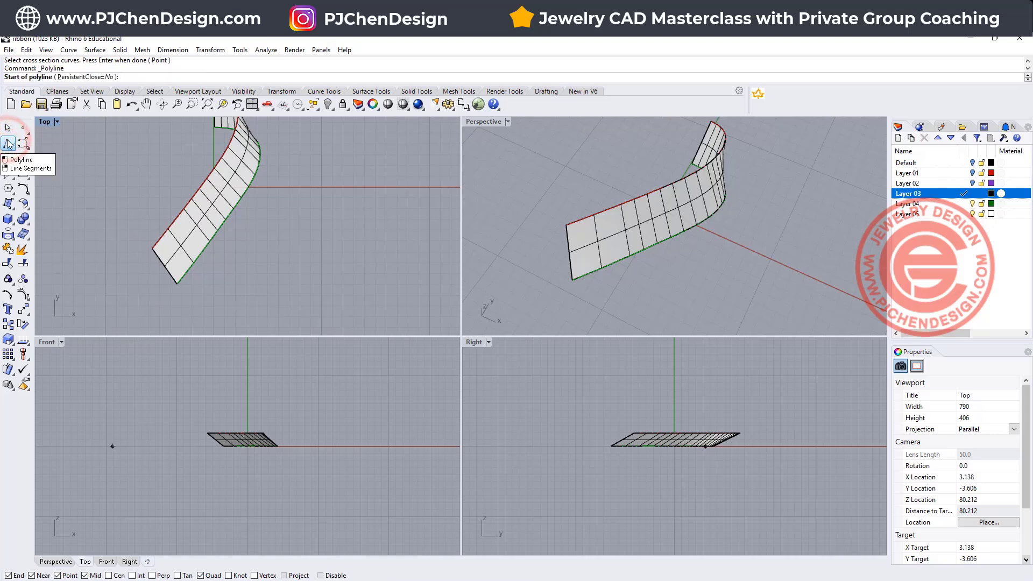
{"action": "scroll", "coordinate": [154, 250], "scroll_direction": "up", "scroll_amount": 4}
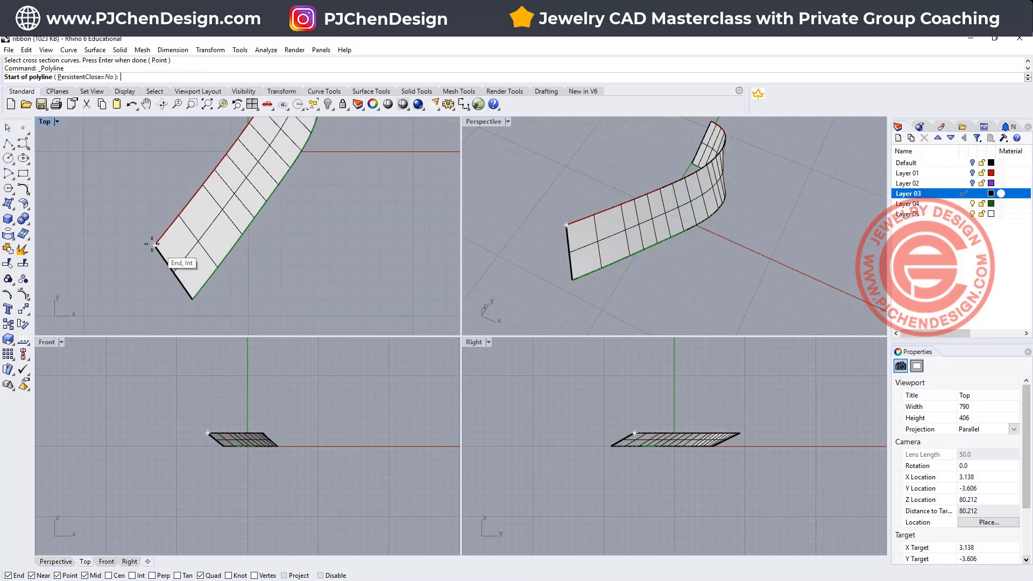
{"action": "left_click", "coordinate": [155, 245]}
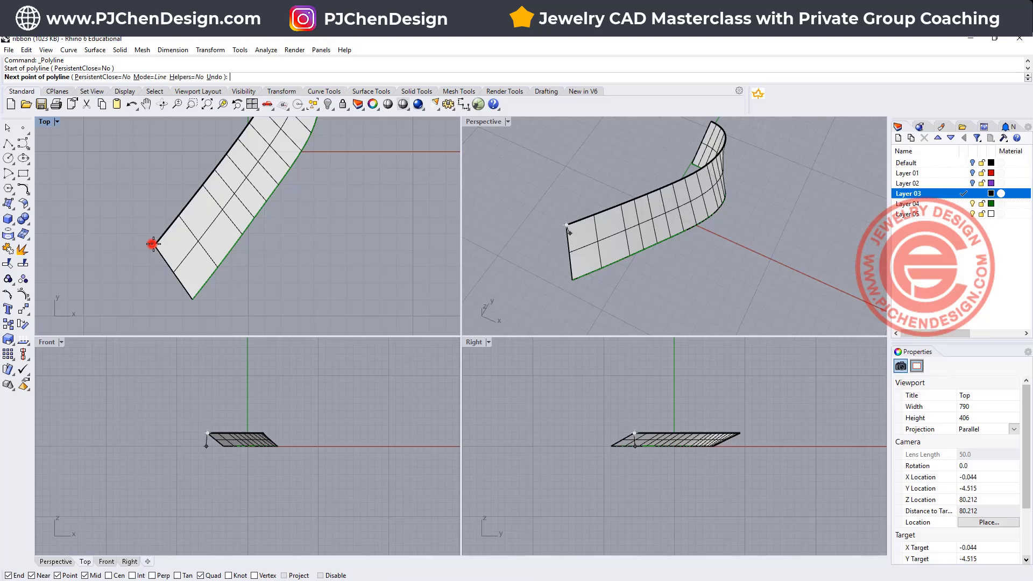
{"action": "left_click", "coordinate": [190, 256]}
{"action": "left_click", "coordinate": [193, 300]}
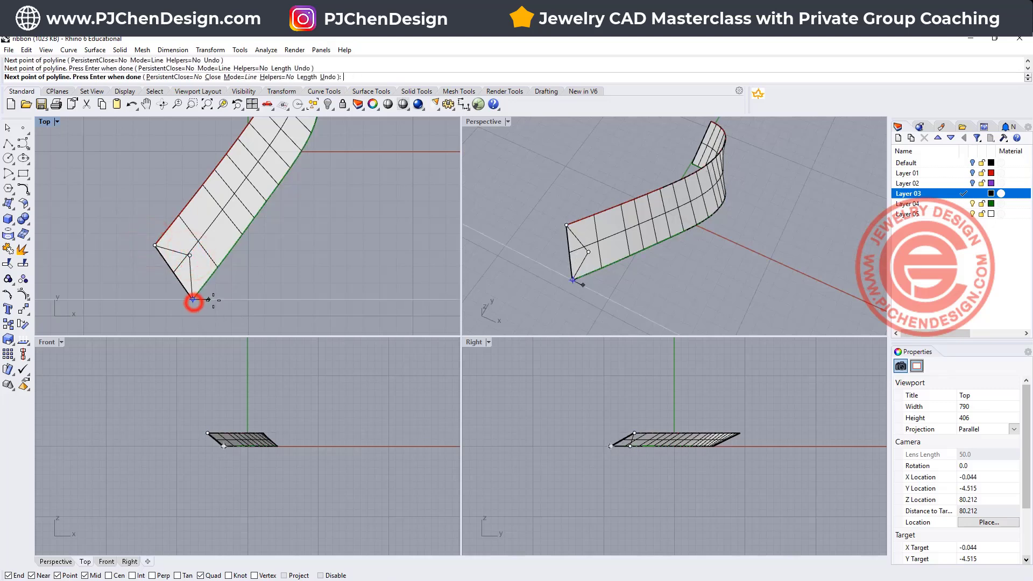
{"action": "key", "text": "Return"}
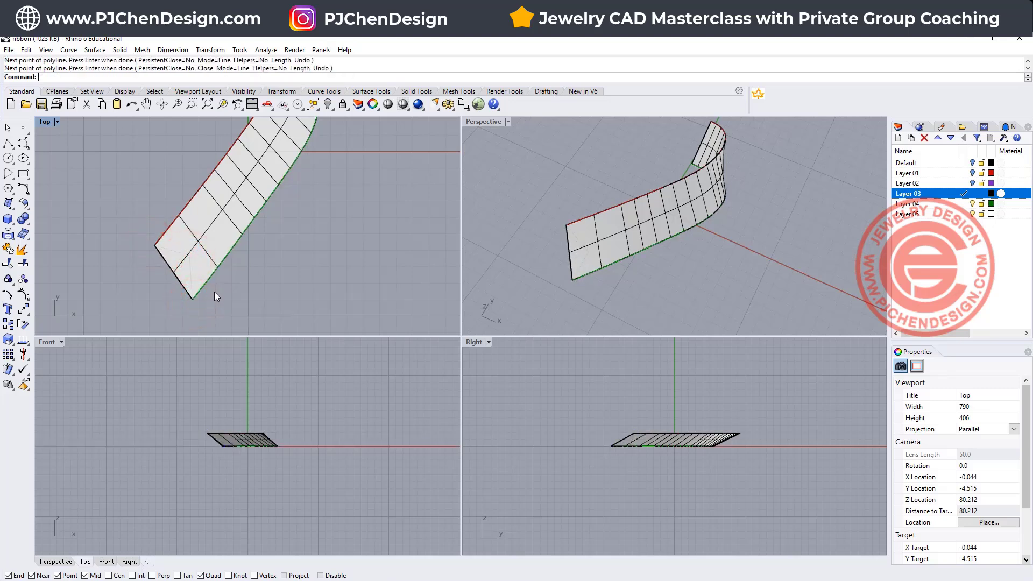
- Trim away the ribbon surface's tail end in the Top view, using the V-shaped polyline as the cutting object
{"action": "left_click", "coordinate": [188, 263]}
{"action": "left_click", "coordinate": [8, 263]}
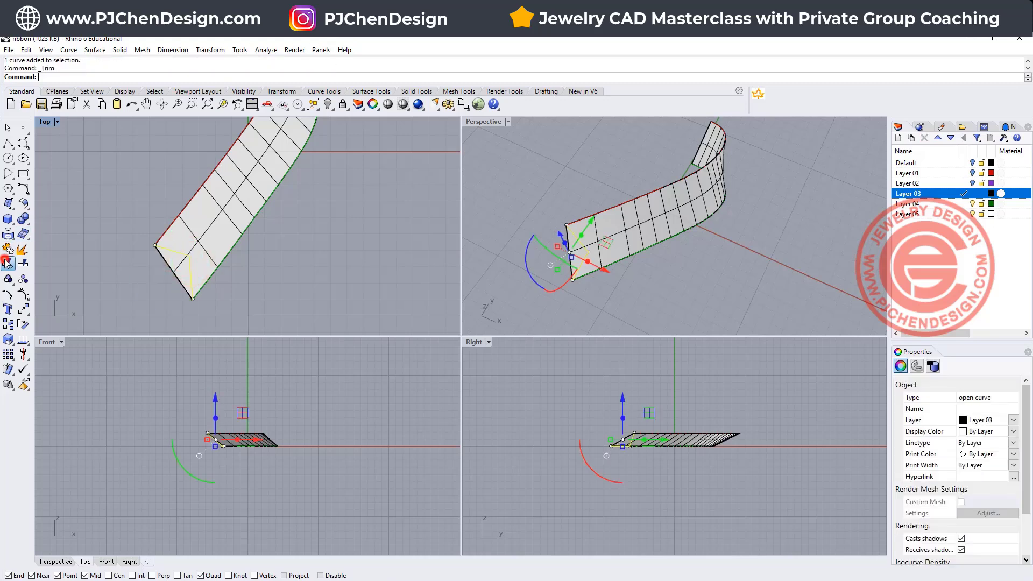
{"action": "scroll", "coordinate": [183, 271], "scroll_direction": "up", "scroll_amount": 3}
{"action": "left_click", "coordinate": [177, 267]}
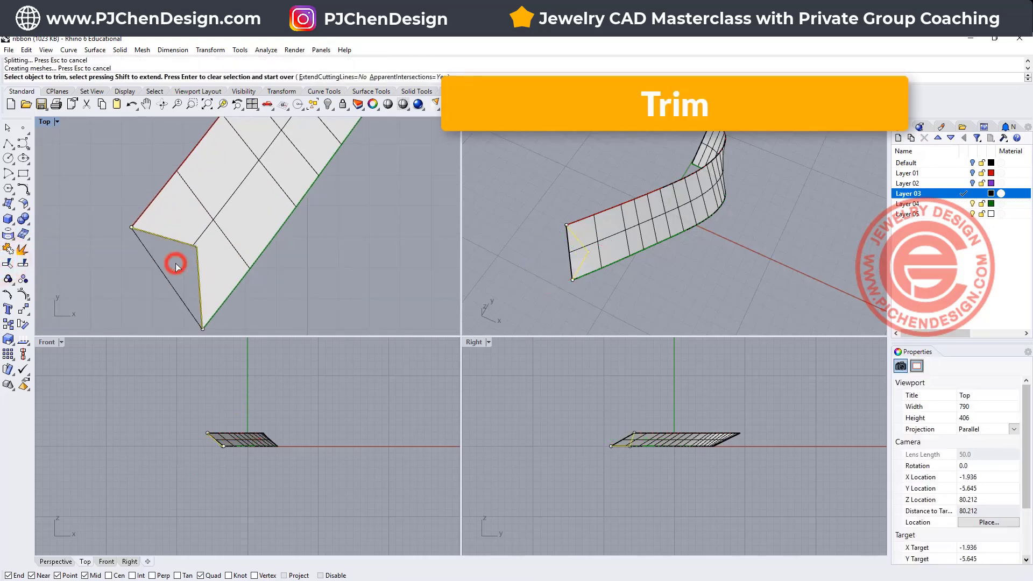
{"action": "scroll", "coordinate": [247, 279], "scroll_direction": "down", "scroll_amount": 3}
{"action": "key", "text": "Return"}
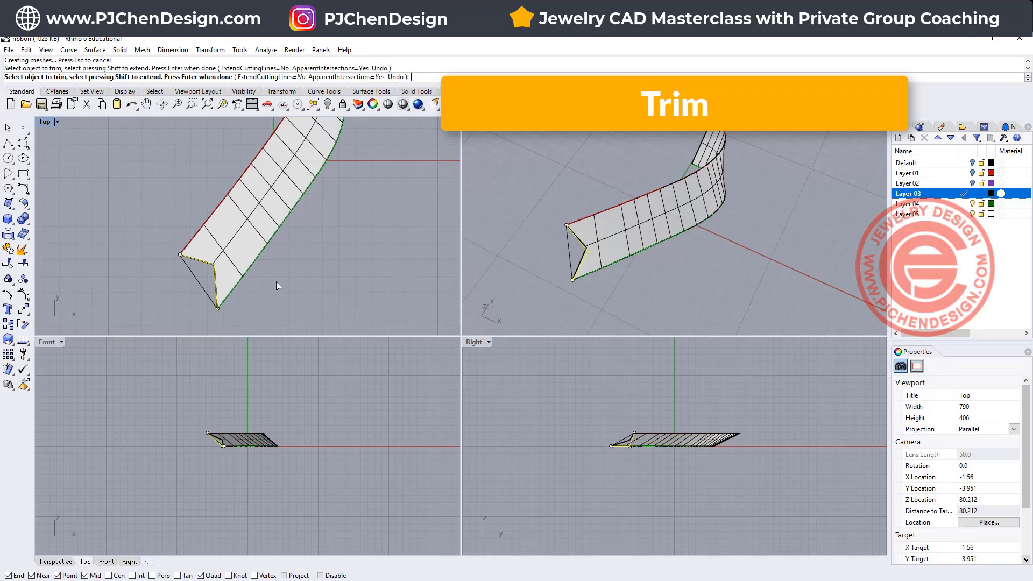
{"action": "key", "text": "Escape"}
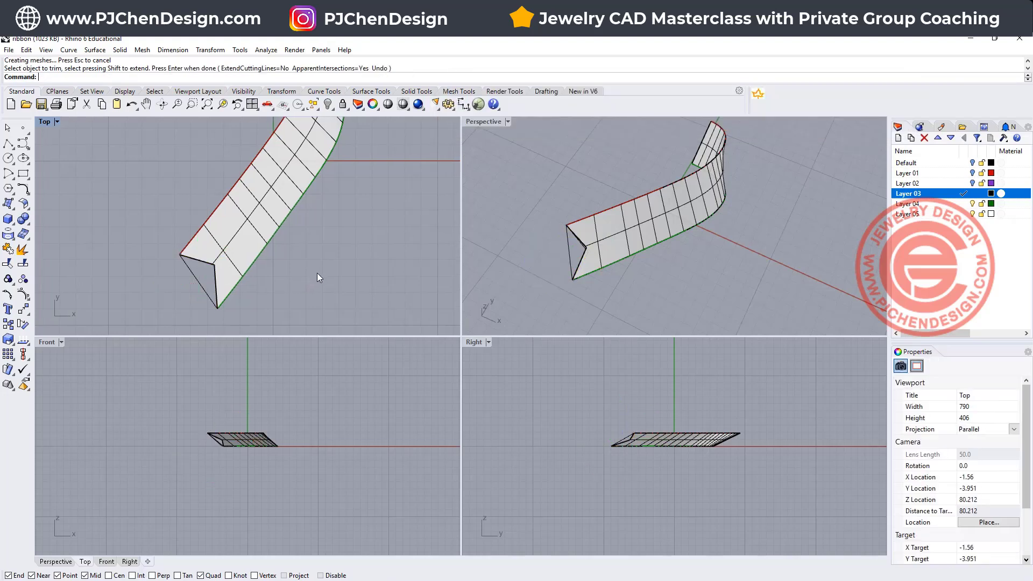
- Try offsetting the trimmed ribbon surface into a solid at distance 1 in the default direction, and undo it
{"action": "right_click_drag", "start_coordinate": [317, 269], "coordinate": [272, 277]}
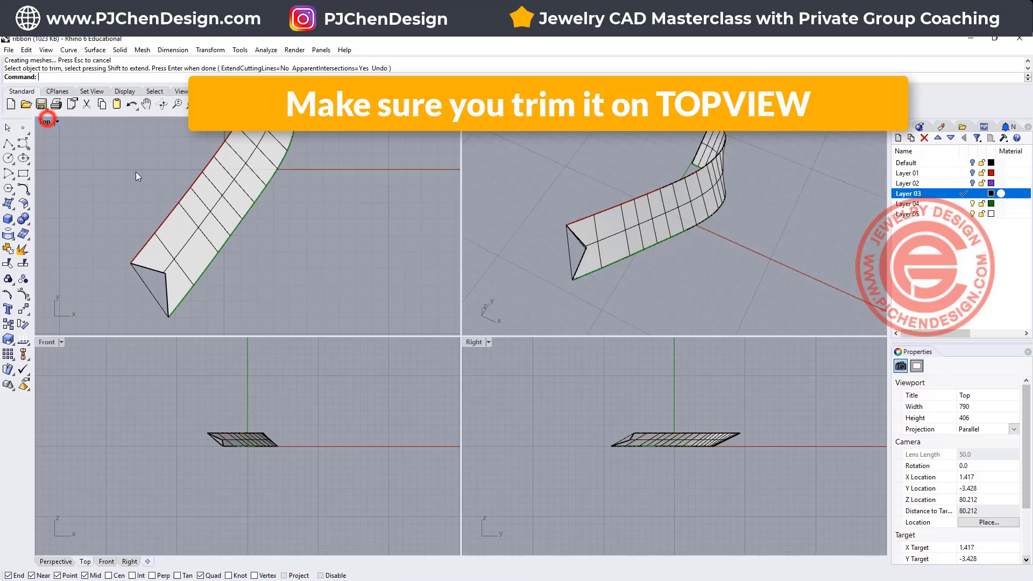
{"action": "scroll", "coordinate": [338, 228], "scroll_direction": "down", "scroll_amount": 3}
{"action": "right_click_drag", "start_coordinate": [322, 224], "coordinate": [458, 267]}
{"action": "right_click_drag", "start_coordinate": [629, 231], "coordinate": [666, 238]}
{"action": "scroll", "coordinate": [311, 224], "scroll_direction": "up", "scroll_amount": 2}
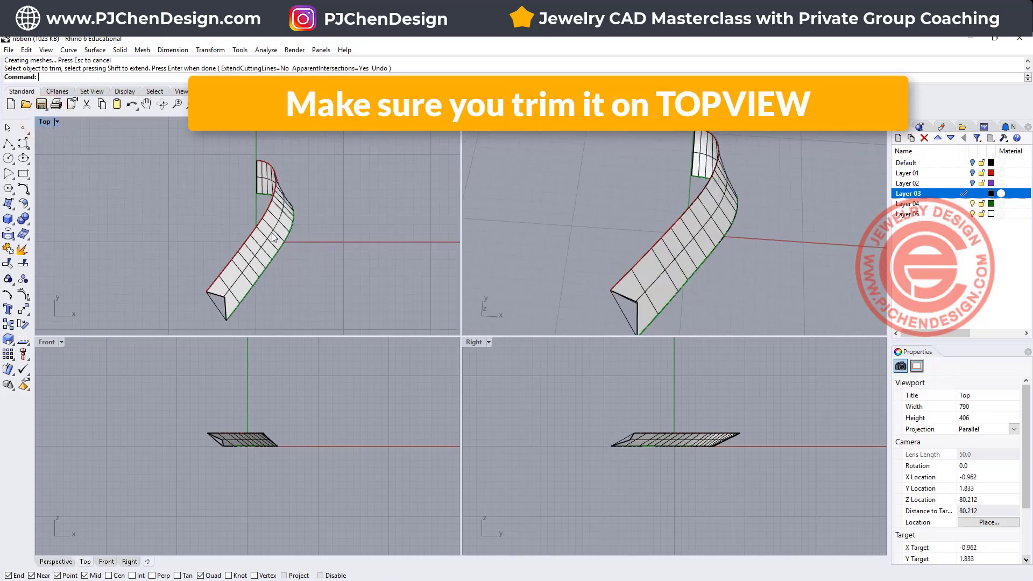
{"action": "left_click", "coordinate": [271, 237]}
{"action": "left_click", "coordinate": [25, 210]}
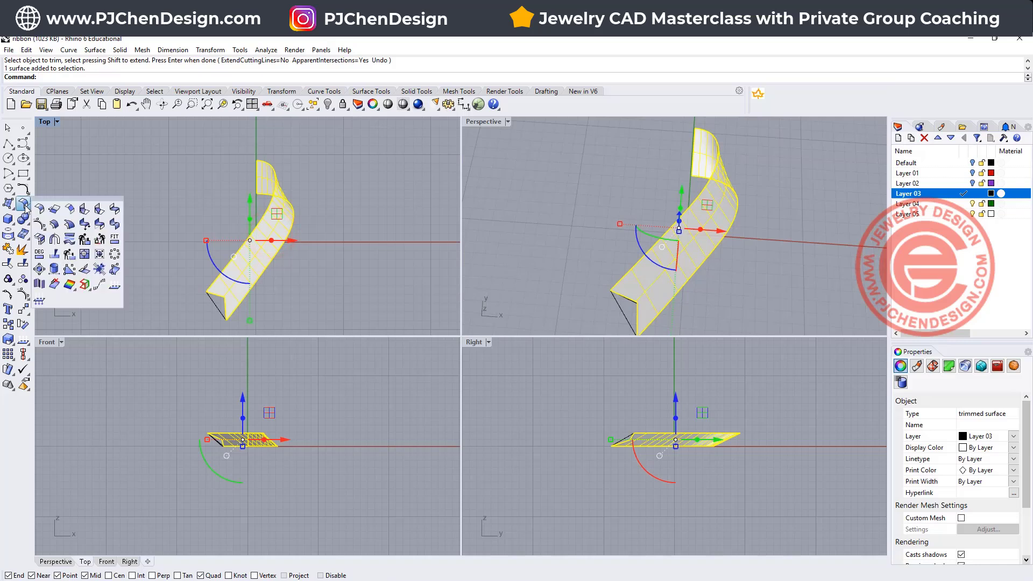
{"action": "left_click", "coordinate": [52, 224]}
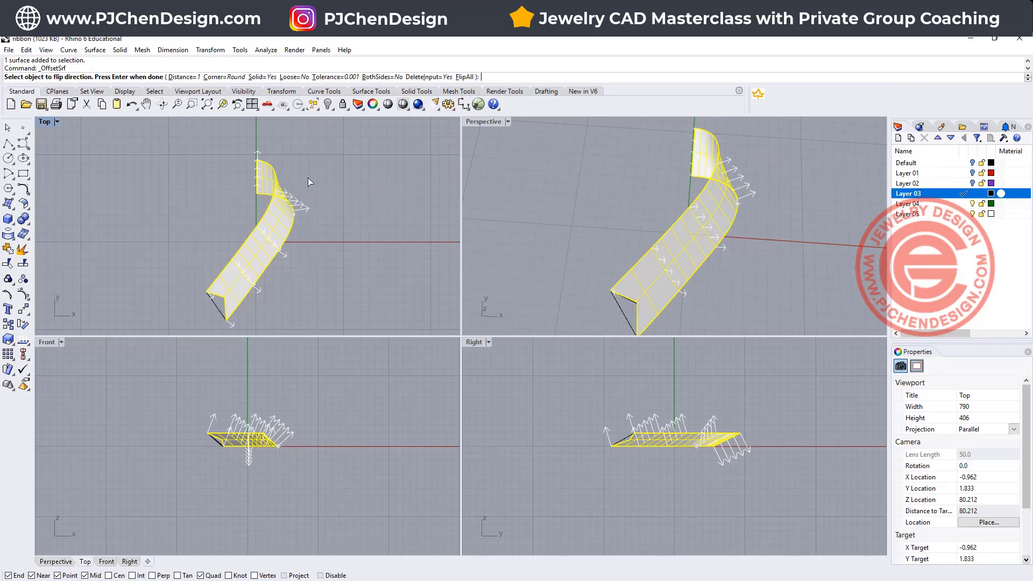
{"action": "right_click", "coordinate": [362, 180]}
{"action": "right_click_drag", "start_coordinate": [360, 178], "coordinate": [331, 207]}
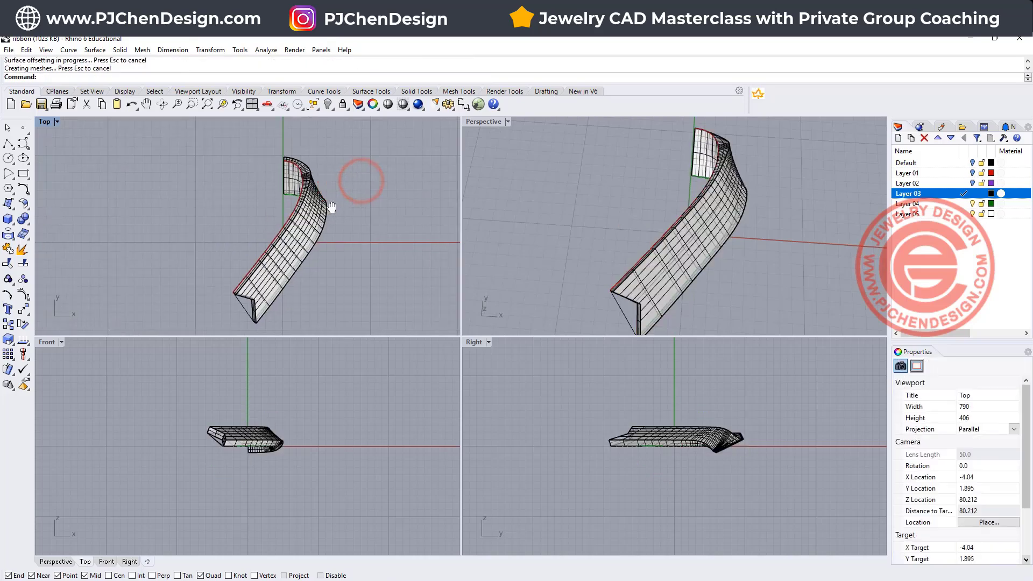
{"action": "key", "text": "ctrl+z"}
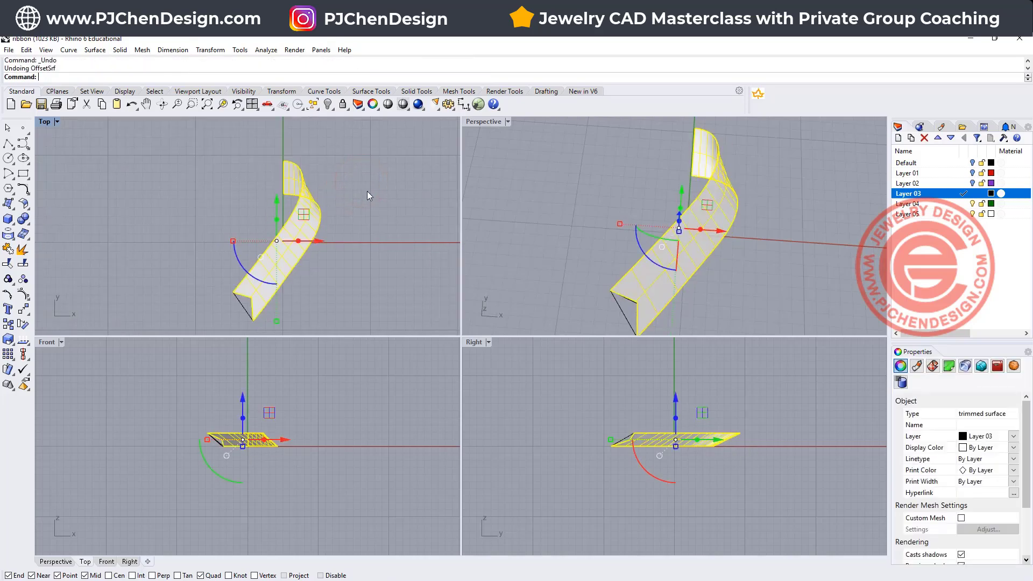
- Try offsetting the ribbon surface into a solid at distance 1 with the direction flipped, and inspect the loop's tight bend
{"action": "right_click", "coordinate": [367, 191]}
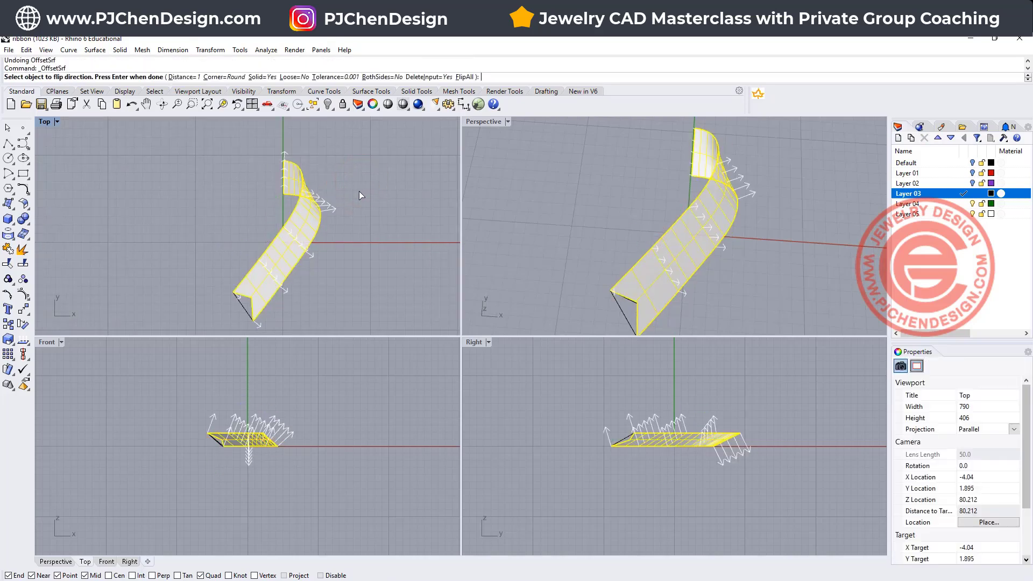
{"action": "right_click", "coordinate": [466, 77]}
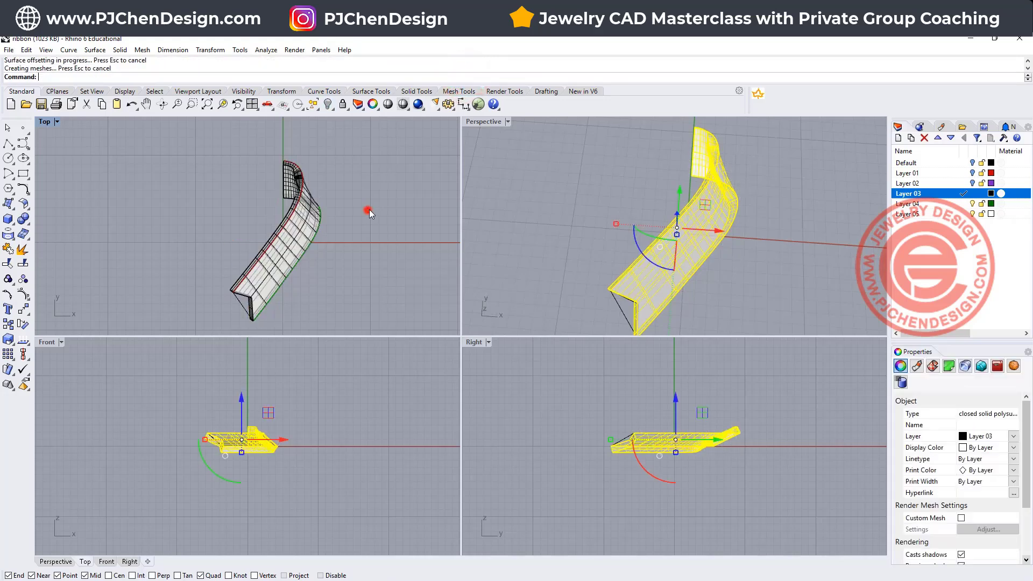
{"action": "left_click", "coordinate": [369, 208]}
{"action": "scroll", "coordinate": [261, 168], "scroll_direction": "up", "scroll_amount": 5}
{"action": "right_click_drag", "start_coordinate": [696, 218], "coordinate": [772, 244]}
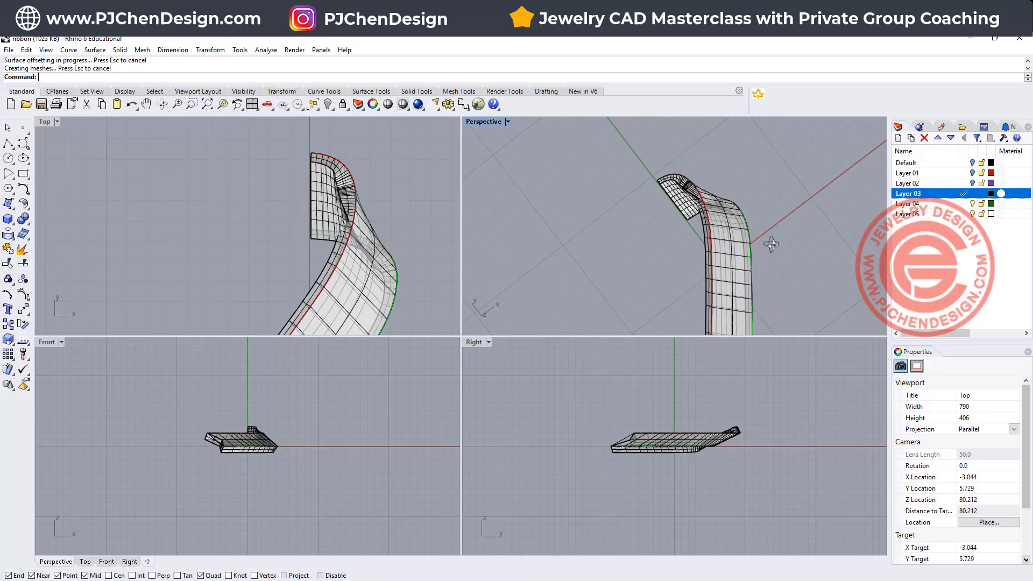
{"action": "scroll", "coordinate": [695, 174], "scroll_direction": "up", "scroll_amount": 8}
{"action": "mouse_move", "coordinate": [702, 197]}
{"action": "right_mouse_down"}
{"action": "mouse_move", "coordinate": [639, 235]}
{"action": "mouse_move", "coordinate": [685, 207]}
{"action": "right_mouse_up"}
{"action": "scroll", "coordinate": [685, 207], "scroll_direction": "up", "scroll_amount": 5}
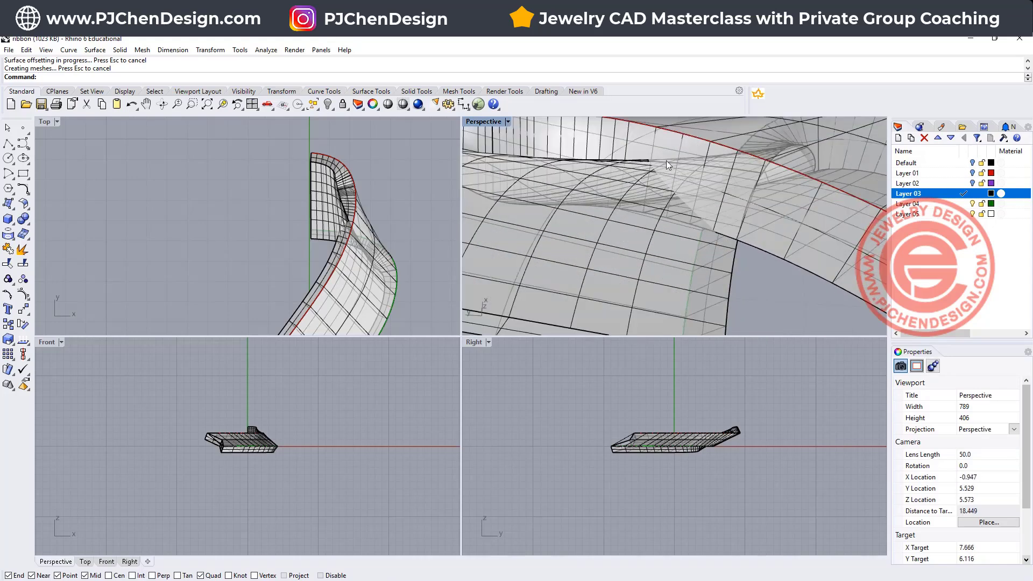
{"action": "scroll", "coordinate": [405, 230], "scroll_direction": "down", "scroll_amount": 3}
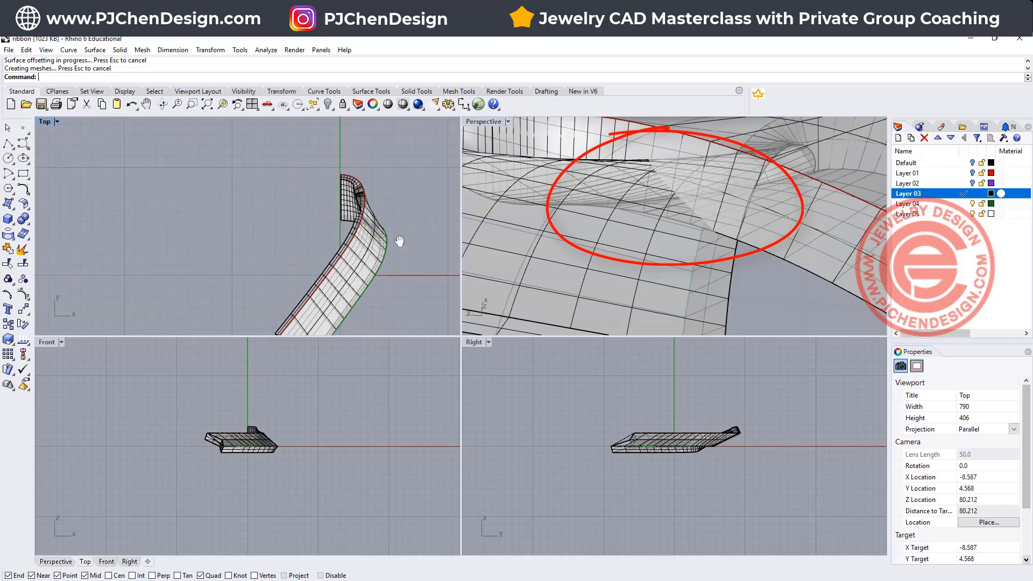
- Undo the flipped offset and offset the ribbon surface into a solid at distance 1 in the default direction
{"action": "left_click", "coordinate": [280, 215]}
{"action": "key", "text": "Return"}
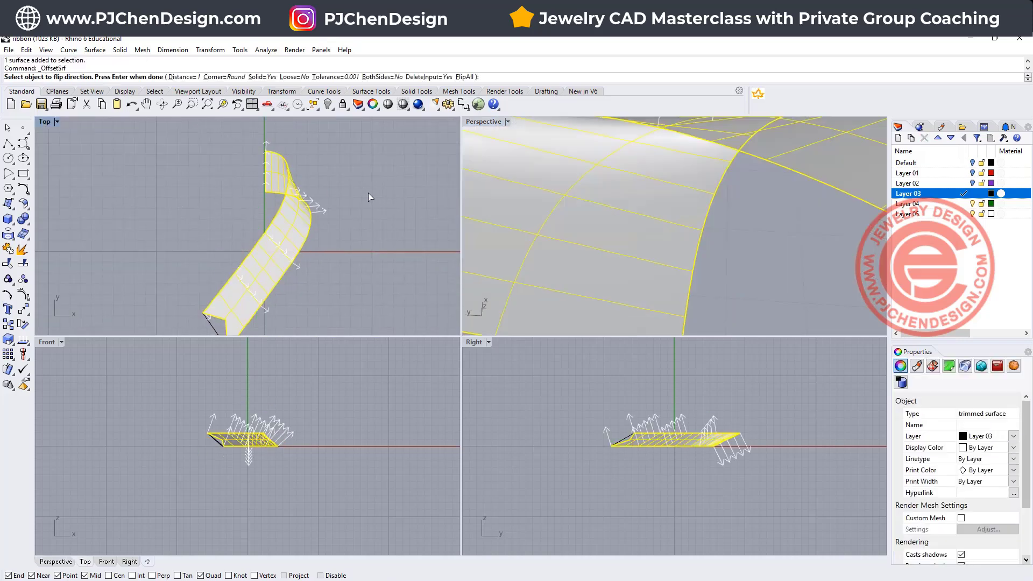
{"action": "key", "text": "Return"}
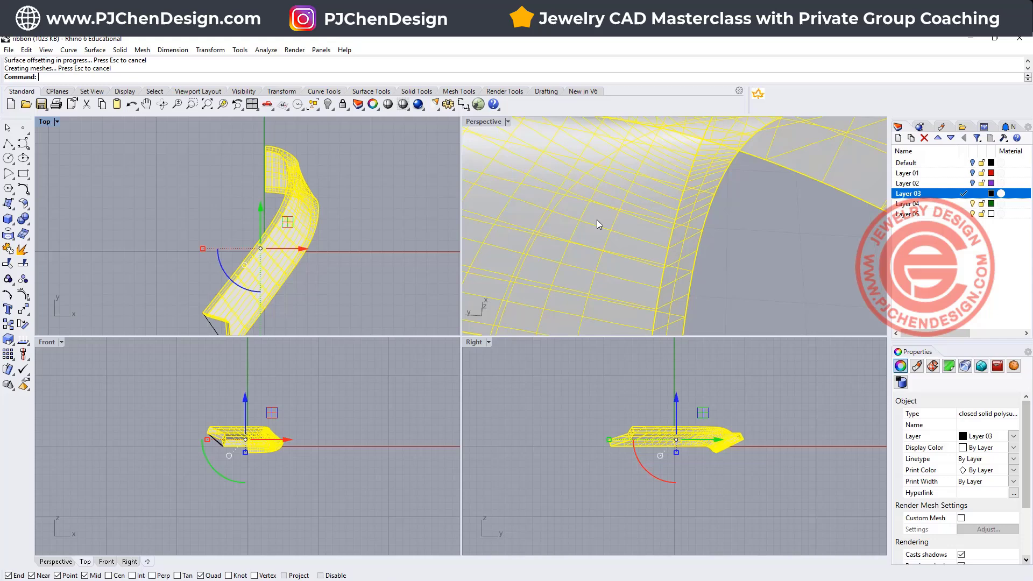
{"action": "left_click", "coordinate": [761, 242]}
{"action": "right_click_drag", "start_coordinate": [761, 242], "coordinate": [558, 228]}
{"action": "left_click", "coordinate": [327, 212]}
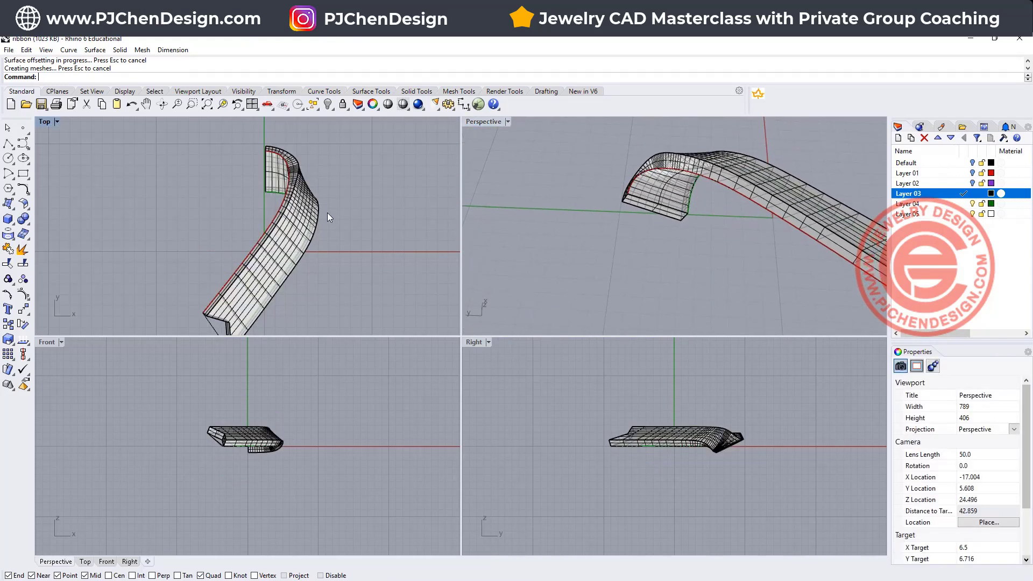
{"action": "key", "text": "ctrl+z"}
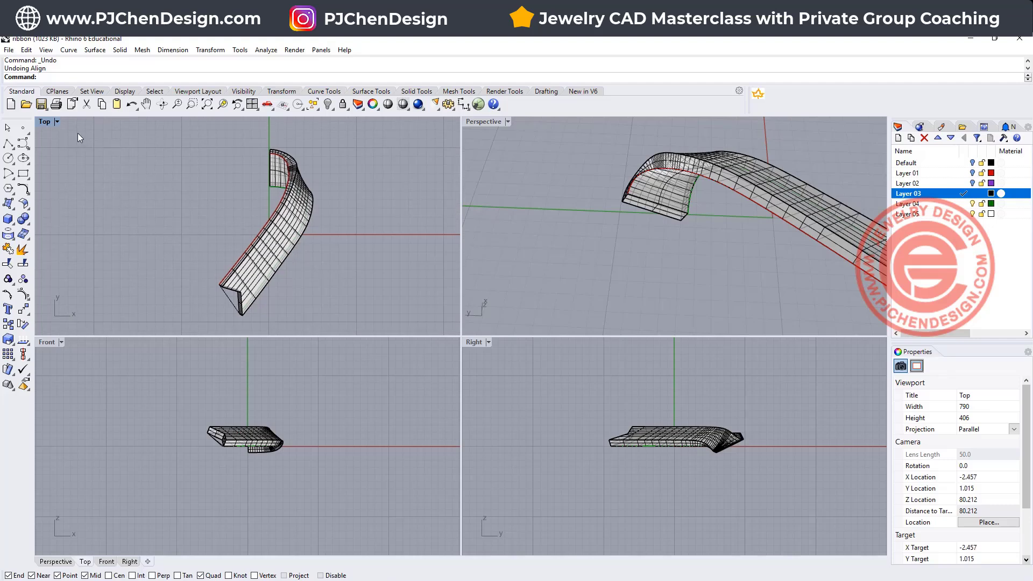
- Fillet the ribbon solid's edges at radius 0.2 in the Top view, excluding the edges of its straight end beside the Y axis
{"action": "left_click", "coordinate": [48, 121]}
{"action": "double_click", "coordinate": [44, 123]}
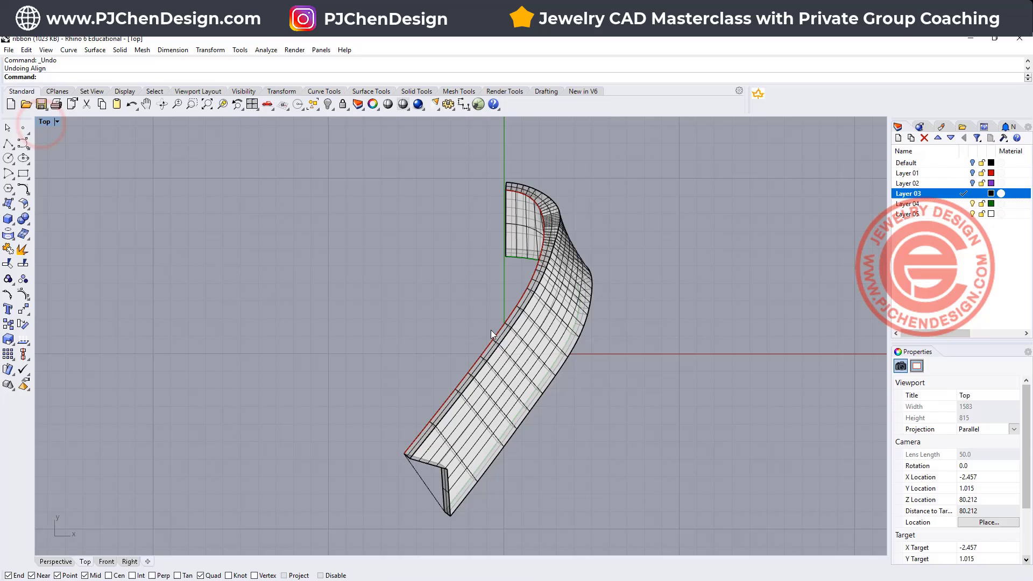
{"action": "right_click_drag", "start_coordinate": [491, 331], "coordinate": [413, 308]}
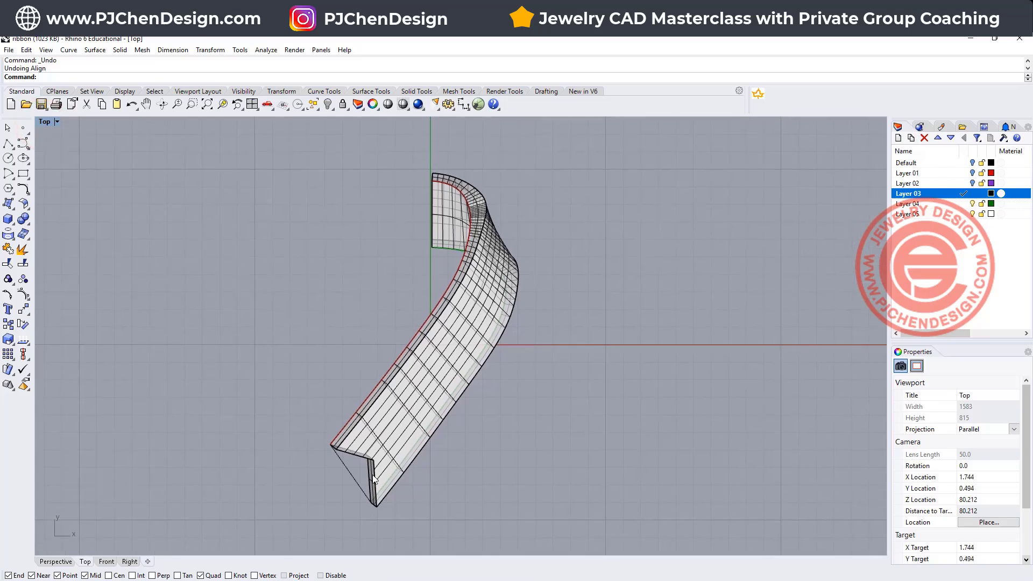
{"action": "left_click", "coordinate": [24, 222]}
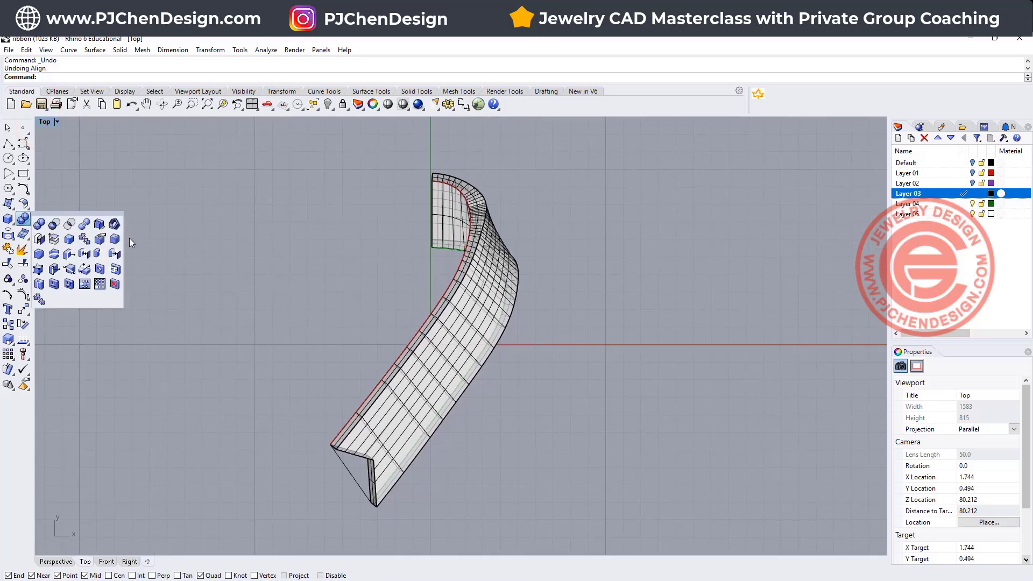
{"action": "left_click", "coordinate": [114, 239]}
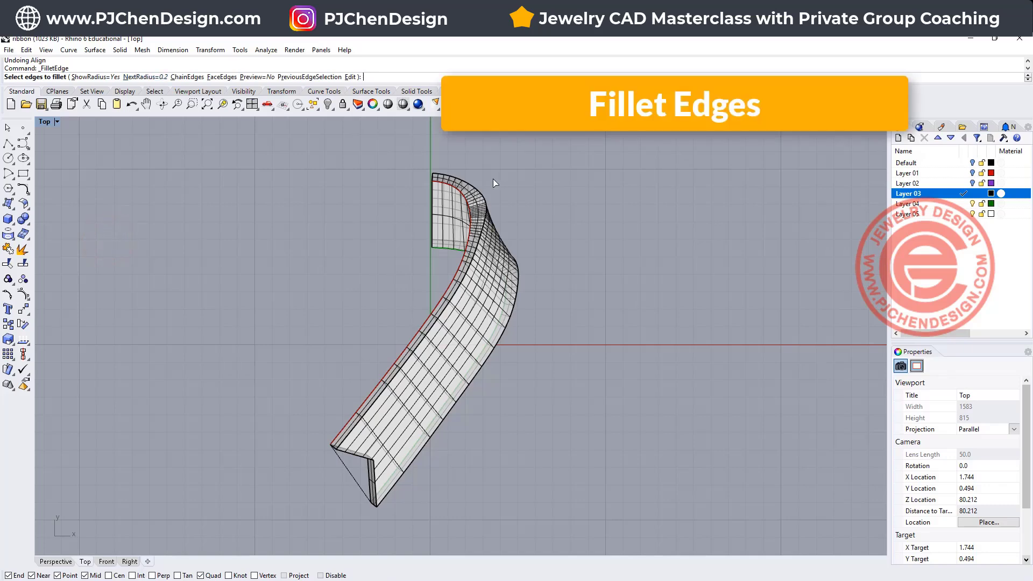
{"action": "left_click_drag", "start_coordinate": [312, 143], "coordinate": [579, 521]}
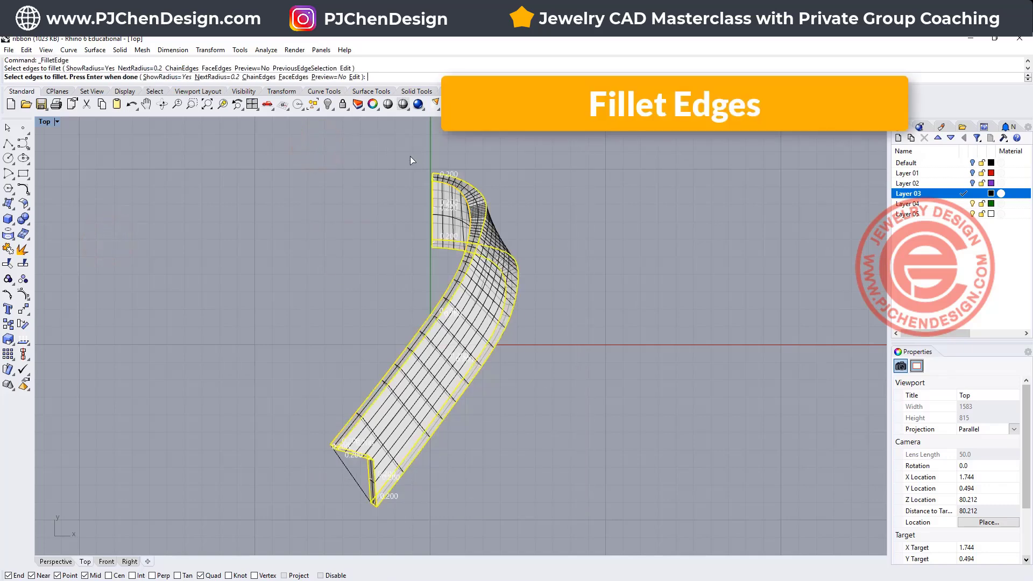
{"action": "scroll", "coordinate": [421, 188], "scroll_direction": "up", "scroll_amount": 3}
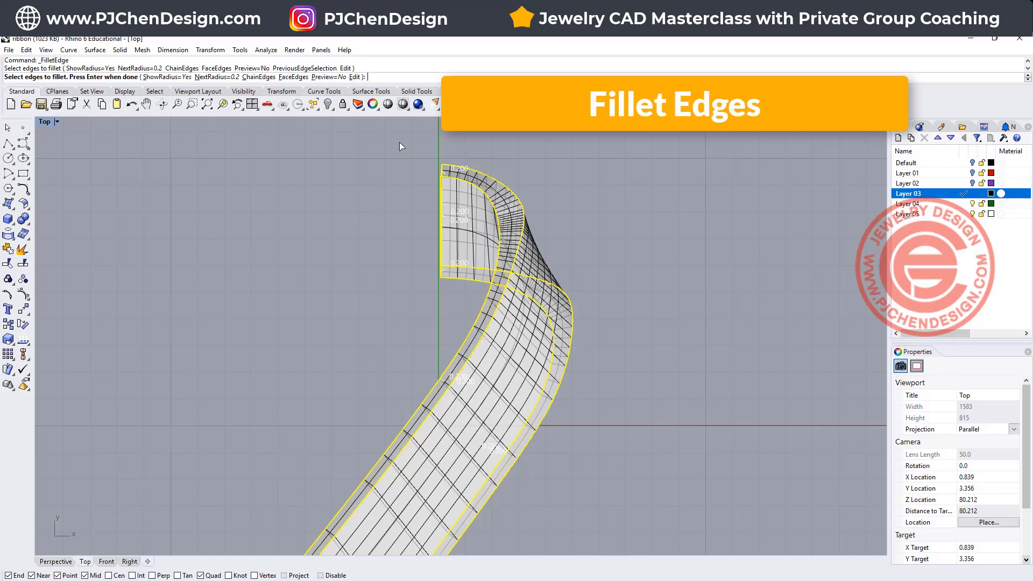
{"action": "left_click_drag", "start_coordinate": [389, 140], "coordinate": [460, 296]}
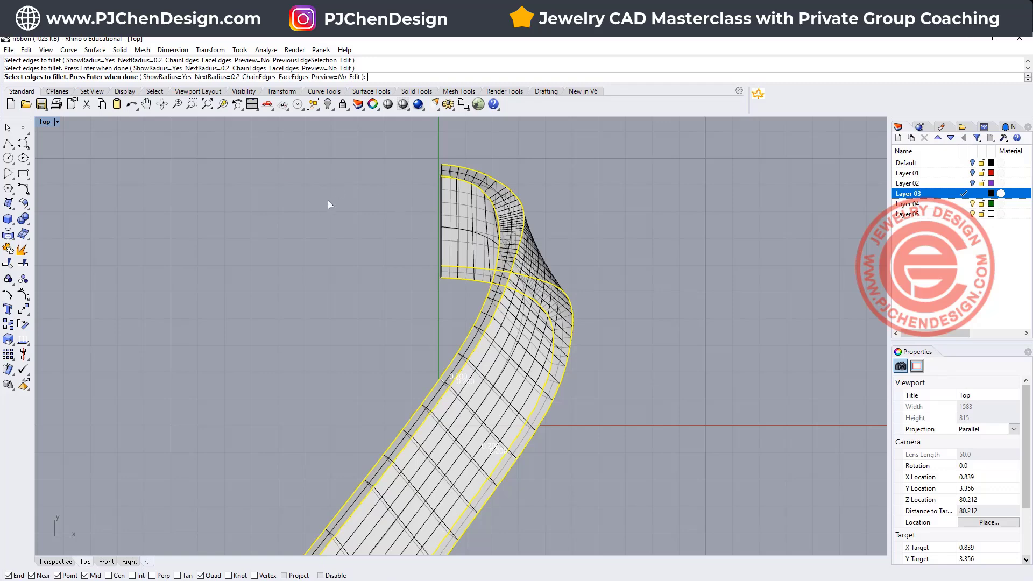
{"action": "key", "text": "Return"}
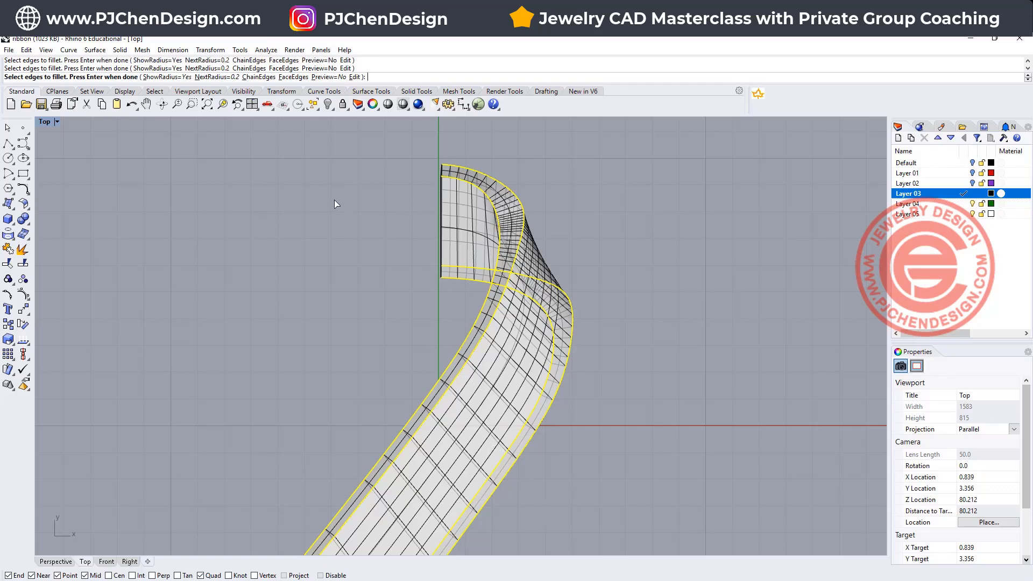
{"action": "key", "text": "Return"}
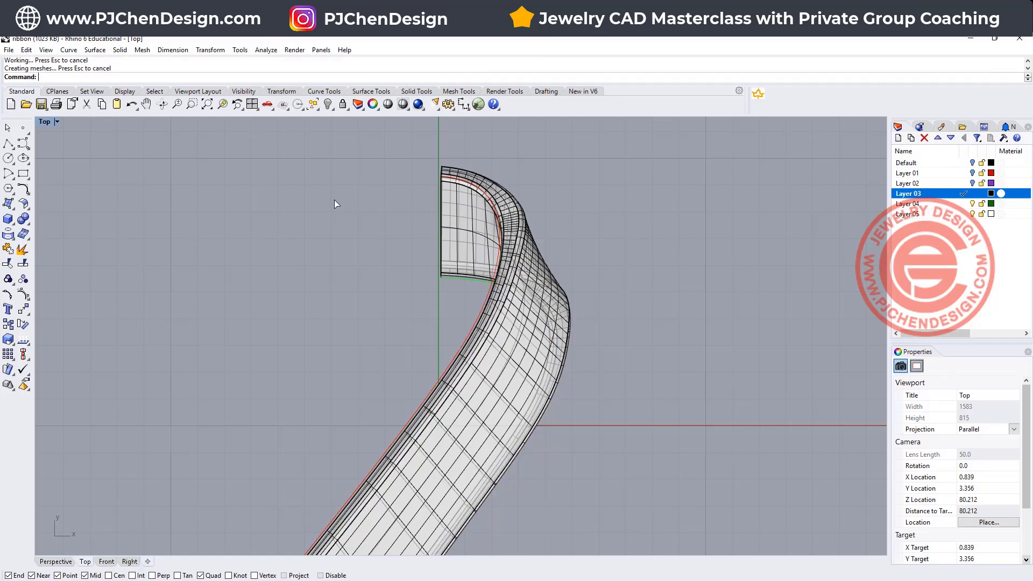
{"action": "left_click", "coordinate": [351, 221]}
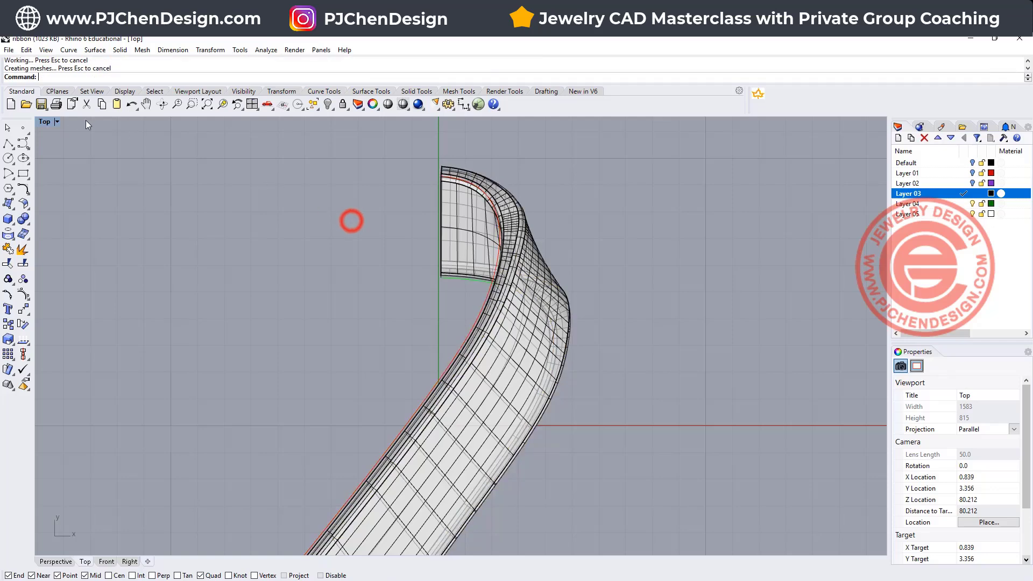
- Preview the whole filleted ribbon in Rendered display mode in the Top view, and return to the four-viewport layout
{"action": "left_click", "coordinate": [57, 121]}
{"action": "left_click", "coordinate": [69, 172]}
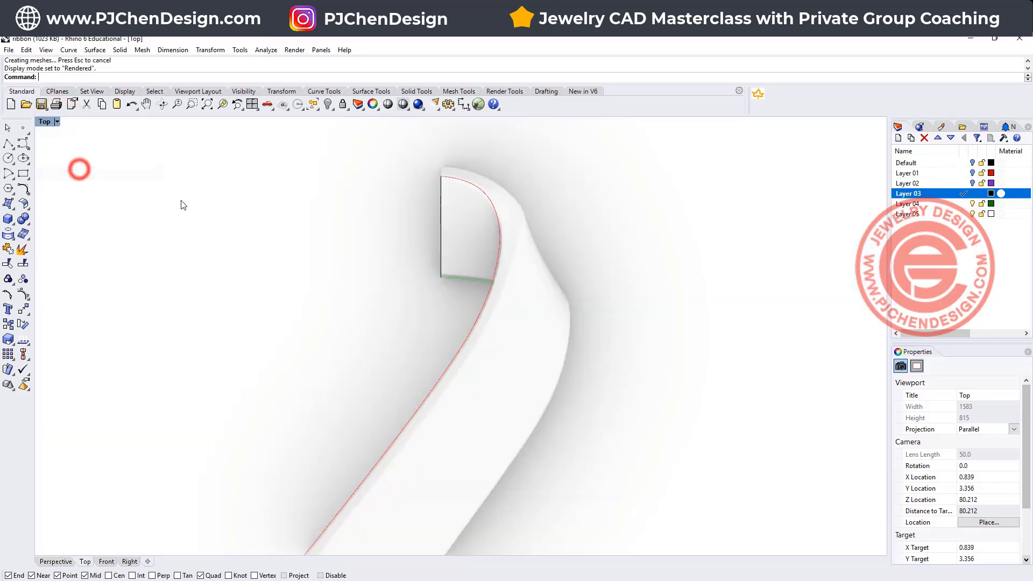
{"action": "scroll", "coordinate": [450, 314], "scroll_direction": "down", "scroll_amount": 3}
{"action": "right_click_drag", "start_coordinate": [450, 314], "coordinate": [360, 260]}
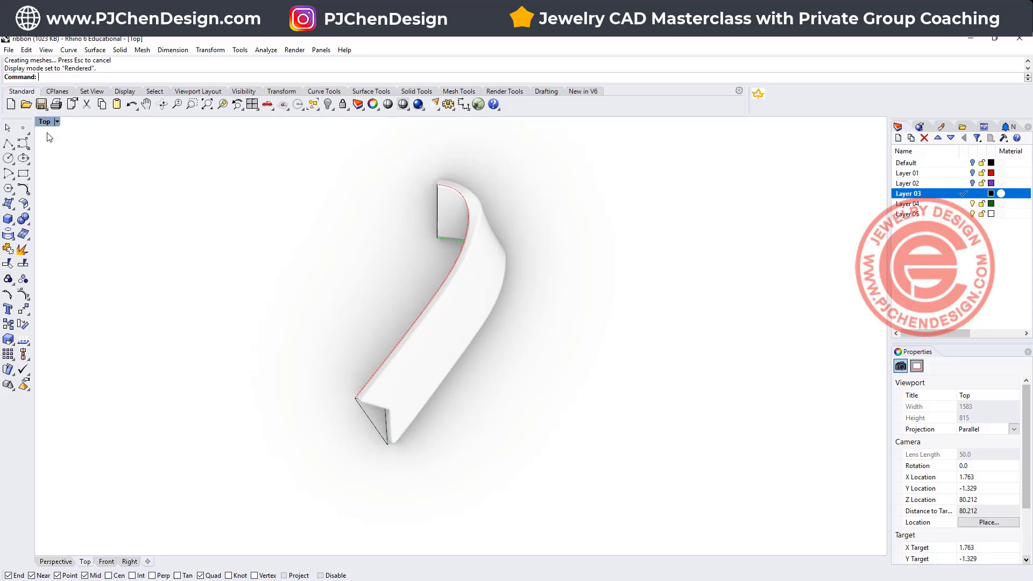
{"action": "double_click", "coordinate": [46, 122]}
- Inspect the filleted ribbon in an enlarged Perspective view and check its object type in the properties
{"action": "double_click", "coordinate": [487, 121]}
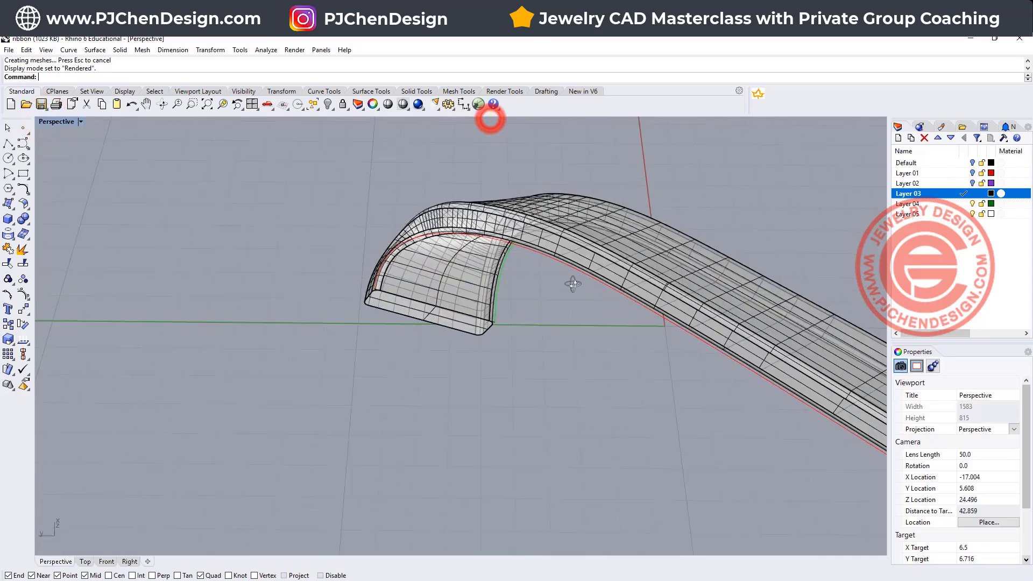
{"action": "right_click_drag", "start_coordinate": [569, 283], "coordinate": [538, 258]}
{"action": "left_click", "coordinate": [586, 224]}
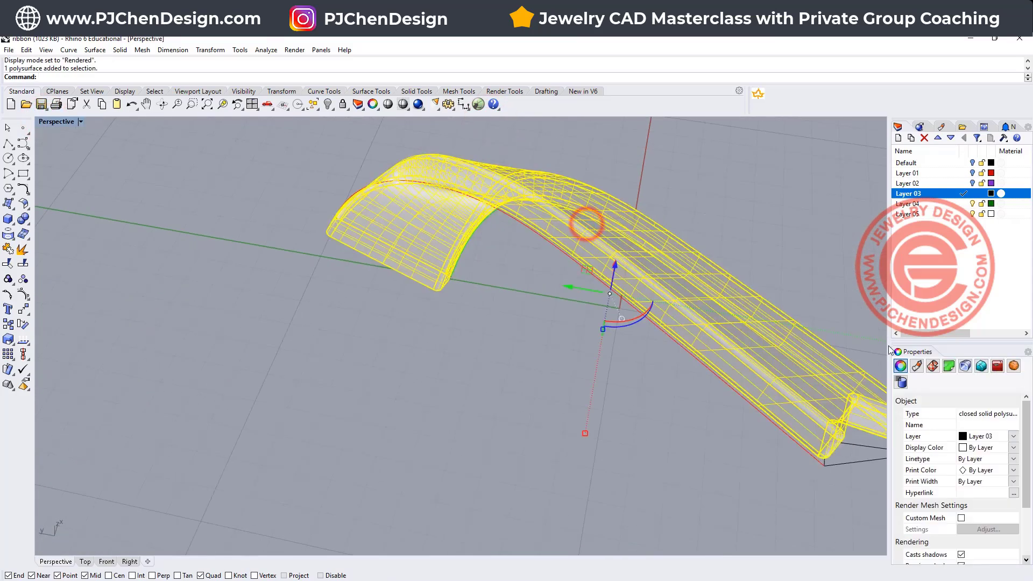
{"action": "left_click_drag", "start_coordinate": [936, 413], "coordinate": [988, 419]}
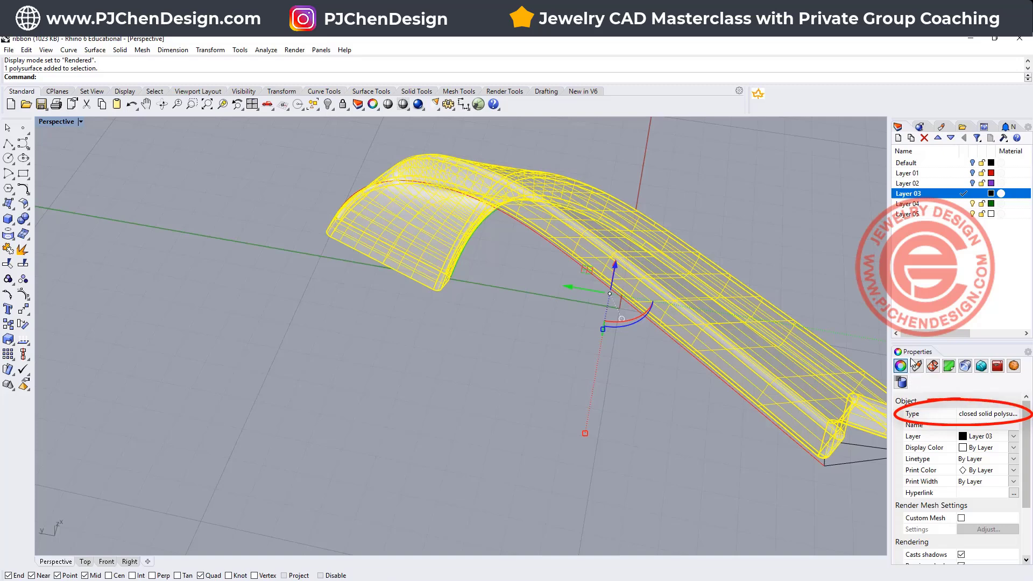
{"action": "left_click", "coordinate": [499, 305]}
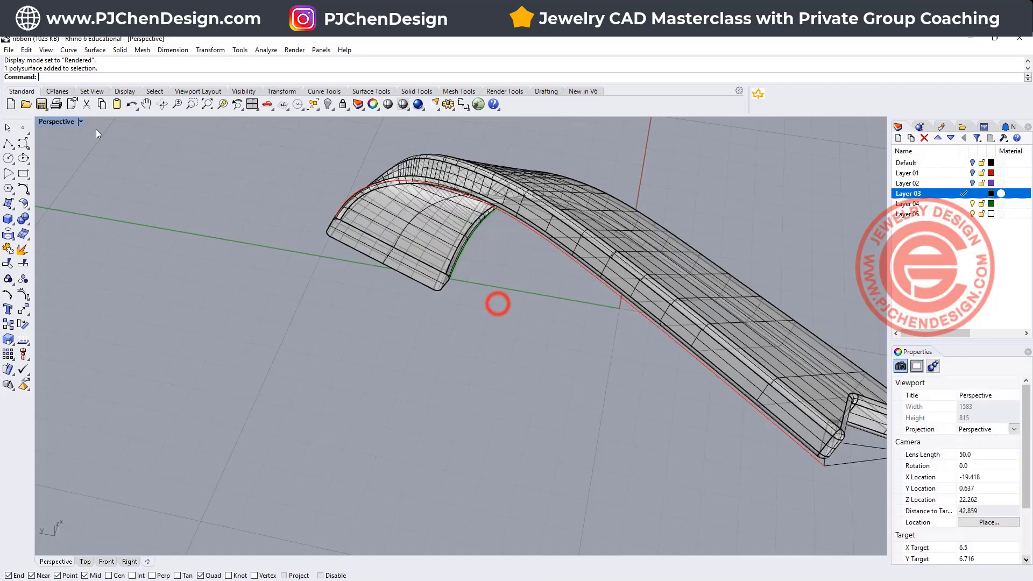
- Restore the four-viewport layout, set the Top view to Ghosted, and examine the ribbon's straight end edge up close
{"action": "double_click", "coordinate": [45, 121]}
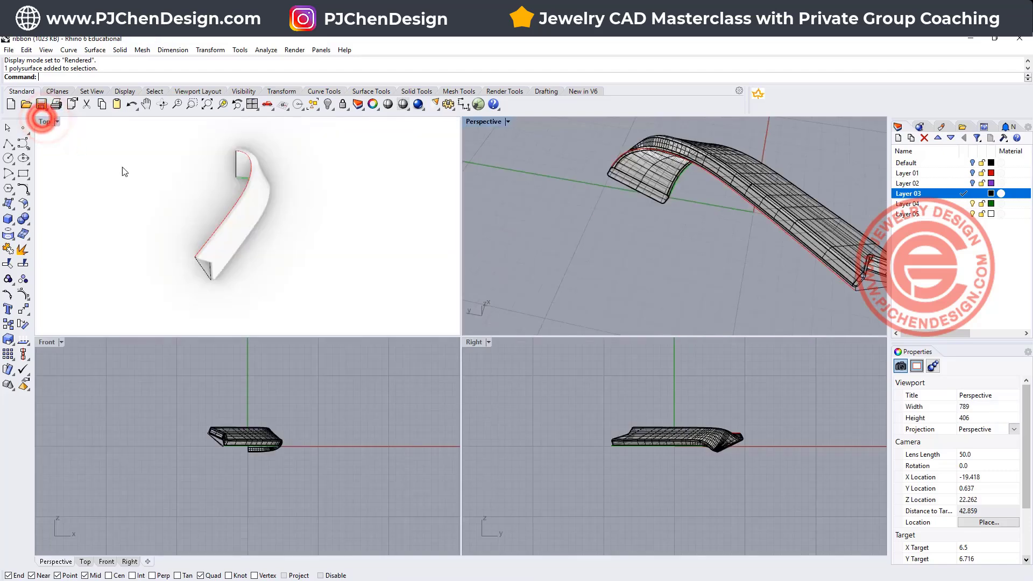
{"action": "left_click", "coordinate": [58, 122]}
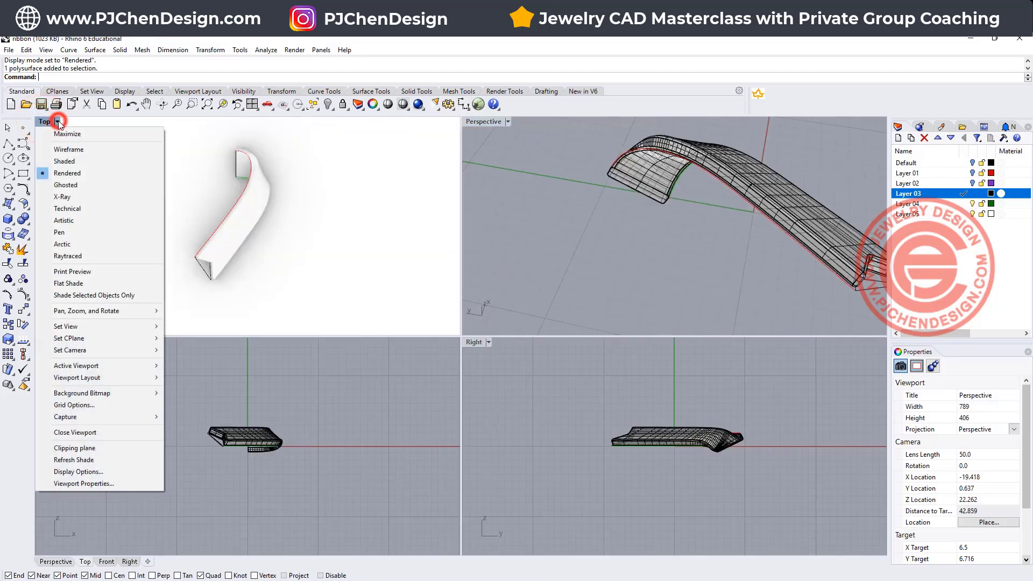
{"action": "left_click", "coordinate": [77, 185]}
{"action": "scroll", "coordinate": [236, 147], "scroll_direction": "up", "scroll_amount": 10}
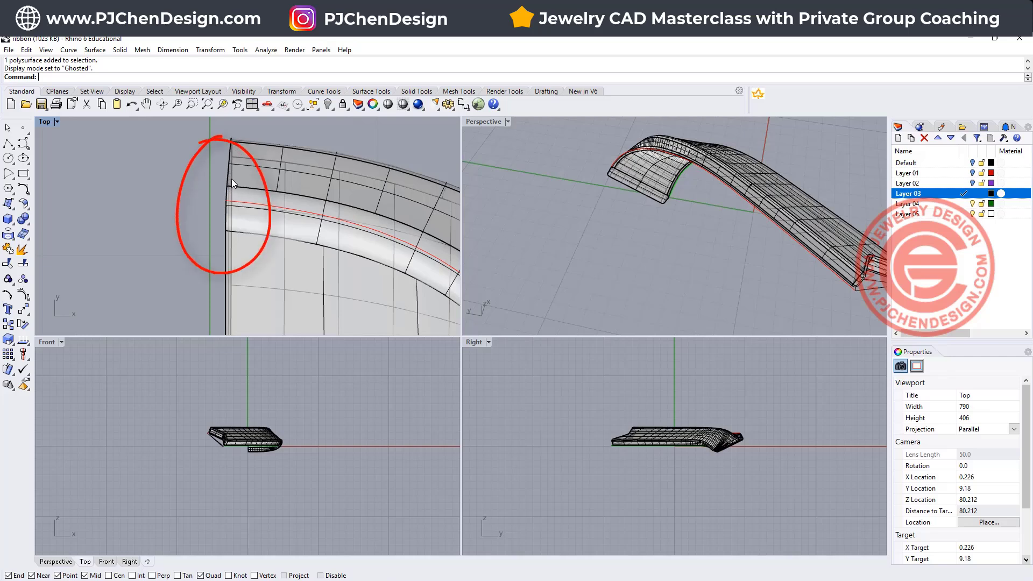
{"action": "scroll", "coordinate": [231, 179], "scroll_direction": "up", "scroll_amount": 5}
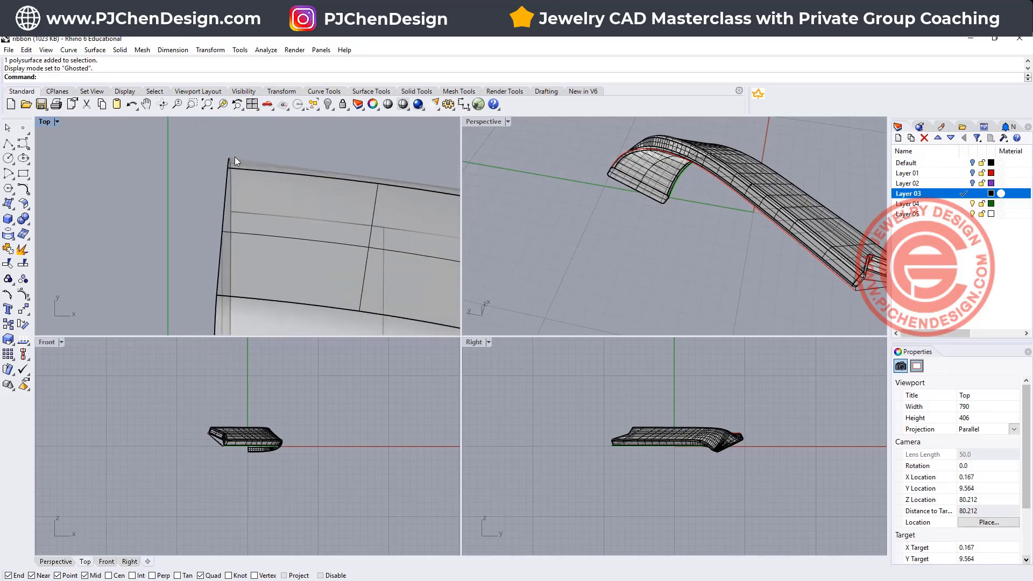
- Try mirroring a copy of the ribbon solid across a vertical plane through its straight end in the Top view
{"action": "left_click", "coordinate": [240, 178]}
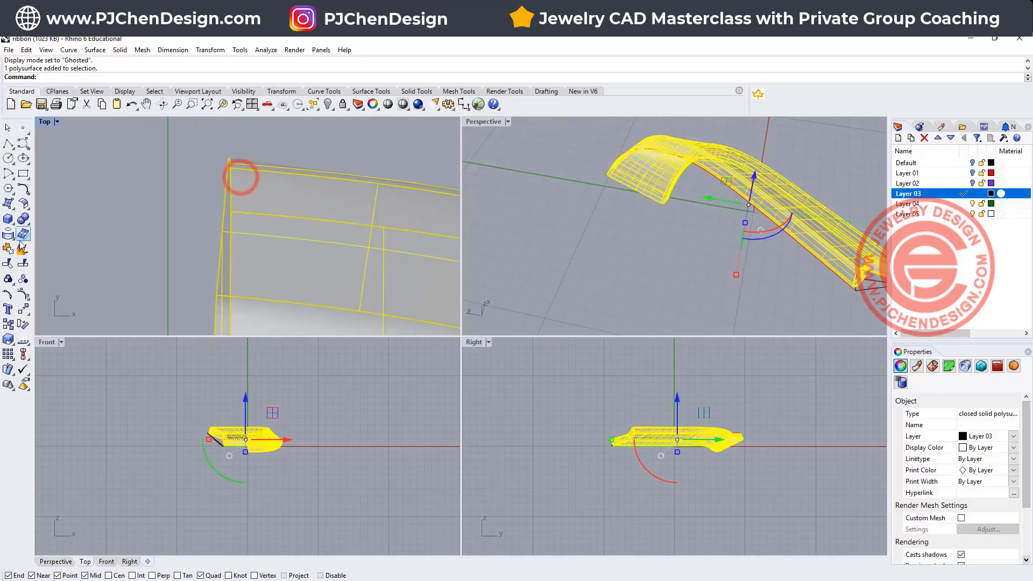
{"action": "left_click", "coordinate": [27, 311]}
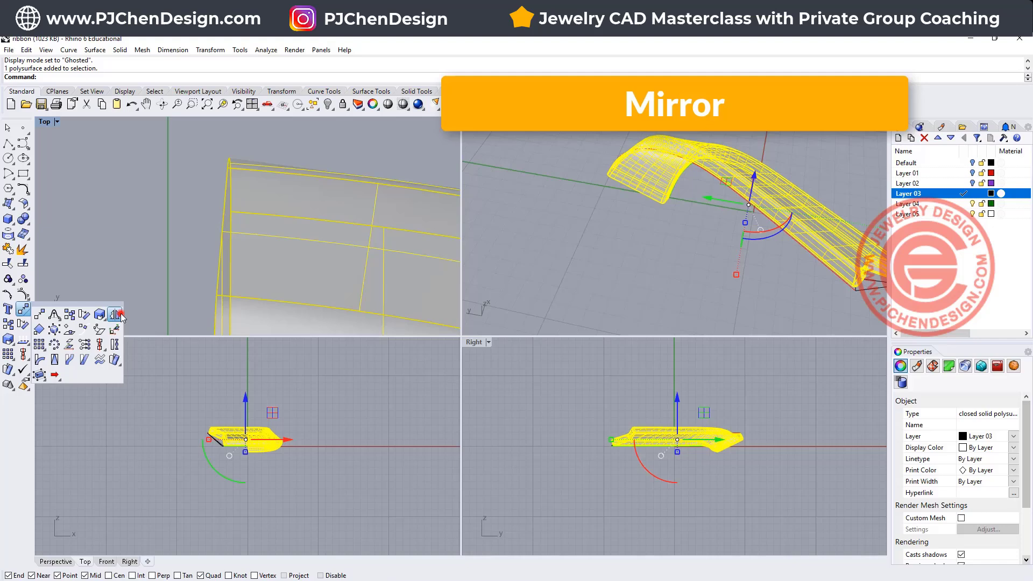
{"action": "left_click", "coordinate": [120, 312]}
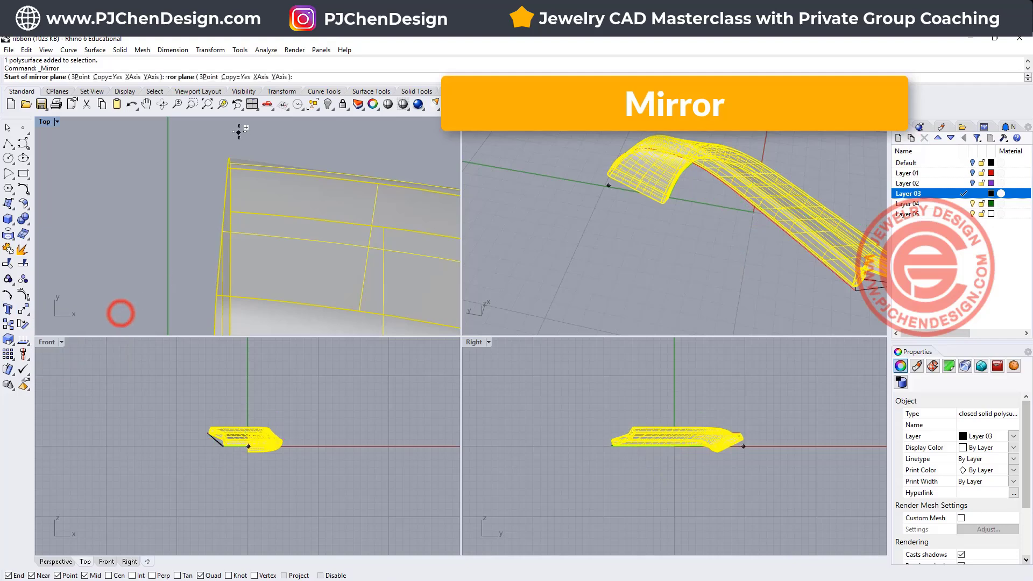
{"action": "left_click", "coordinate": [230, 184]}
{"action": "scroll", "coordinate": [216, 162], "scroll_direction": "down", "scroll_amount": 3}
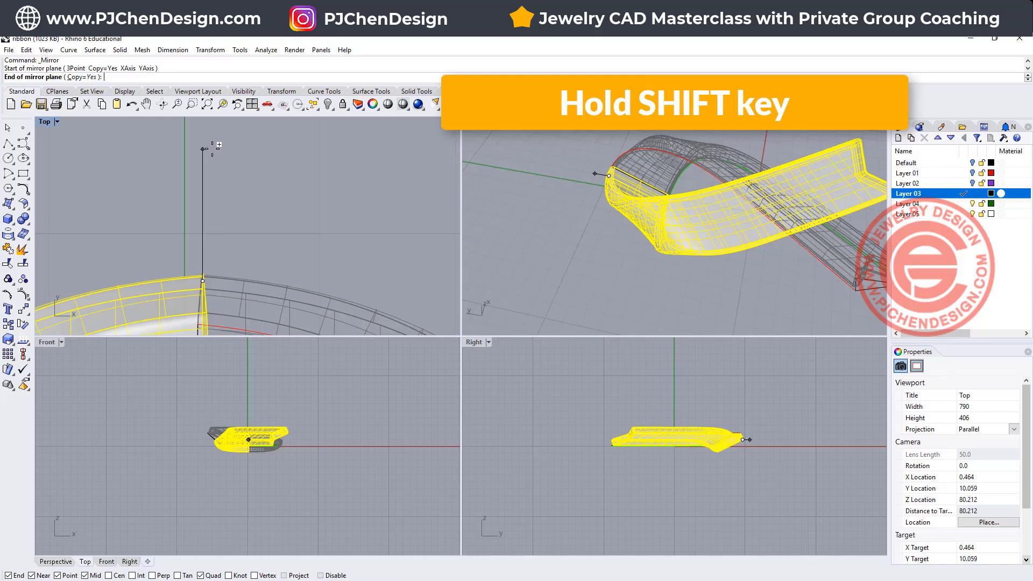
{"action": "left_click", "coordinate": [210, 148]}
{"action": "left_click", "coordinate": [270, 202]}
- Examine the seam between the two ribbon halves in the Top and Perspective views, and undo the mirror
{"action": "scroll", "coordinate": [210, 307], "scroll_direction": "up", "scroll_amount": 2}
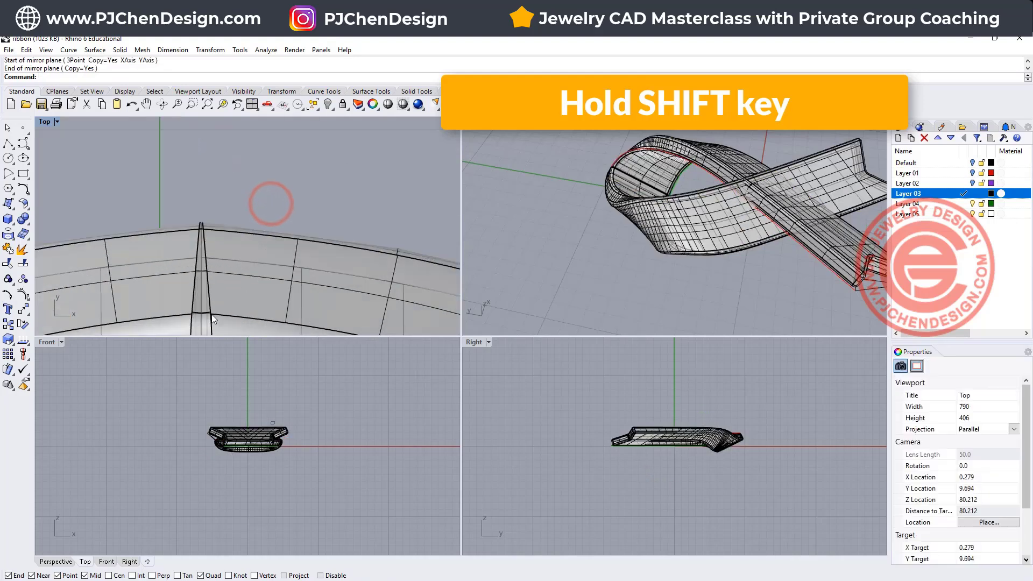
{"action": "scroll", "coordinate": [626, 195], "scroll_direction": "up", "scroll_amount": 6}
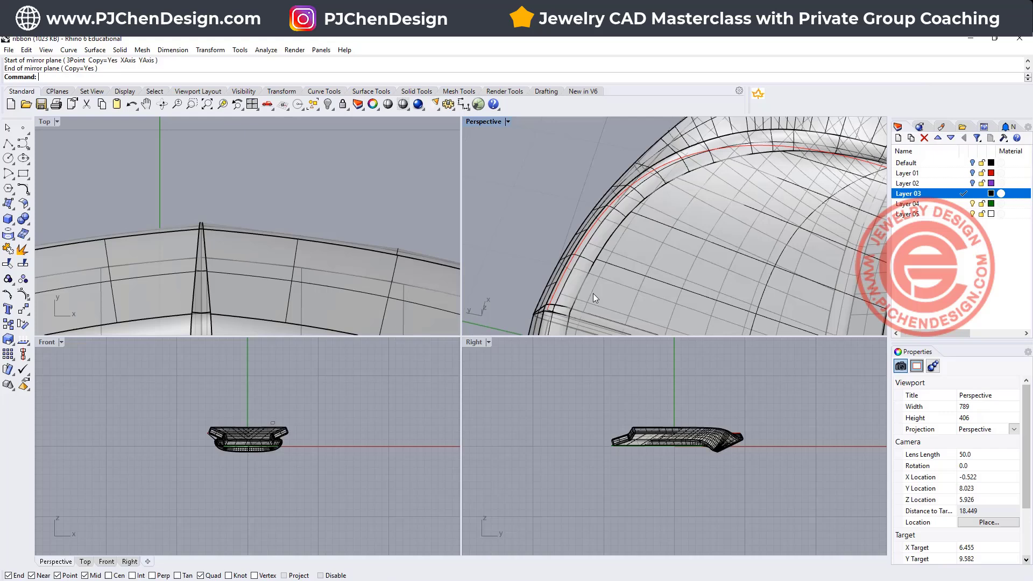
{"action": "scroll", "coordinate": [244, 233], "scroll_direction": "down", "scroll_amount": 3}
{"action": "right_click_drag", "start_coordinate": [561, 273], "coordinate": [555, 277]}
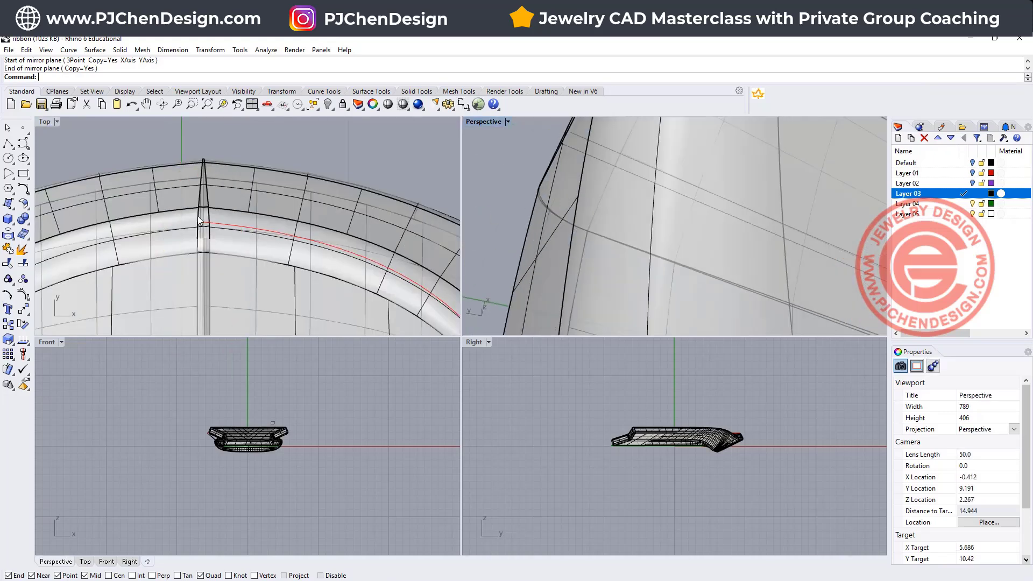
{"action": "key", "text": "ctrl+z"}
- Draw a vertical polyline in the Top view just inside the ribbon's straight end, extending past its upper and lower edges
{"action": "scroll", "coordinate": [202, 172], "scroll_direction": "down", "scroll_amount": 2}
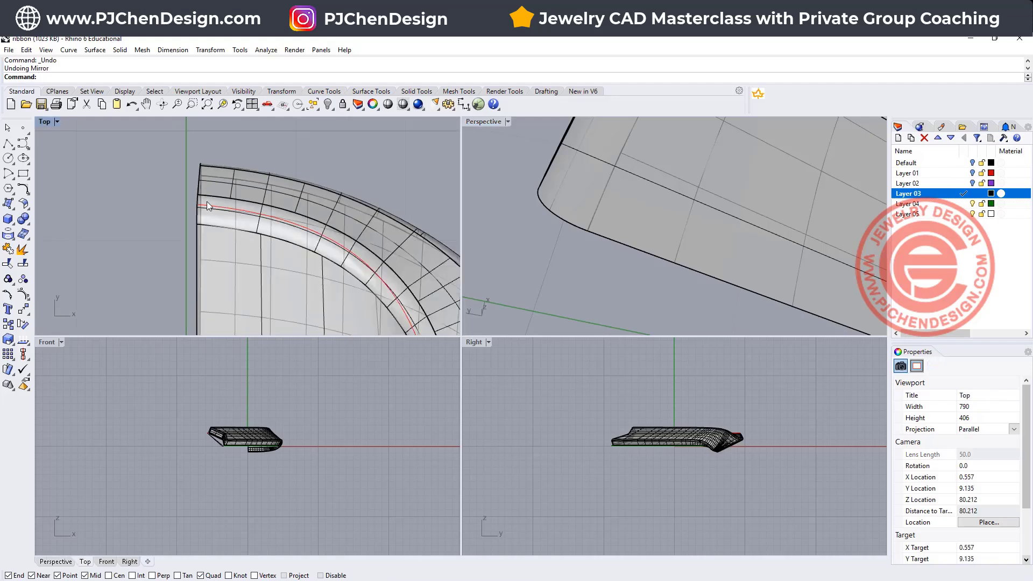
{"action": "scroll", "coordinate": [207, 201], "scroll_direction": "down", "scroll_amount": 1}
{"action": "right_click_drag", "start_coordinate": [218, 199], "coordinate": [214, 175]}
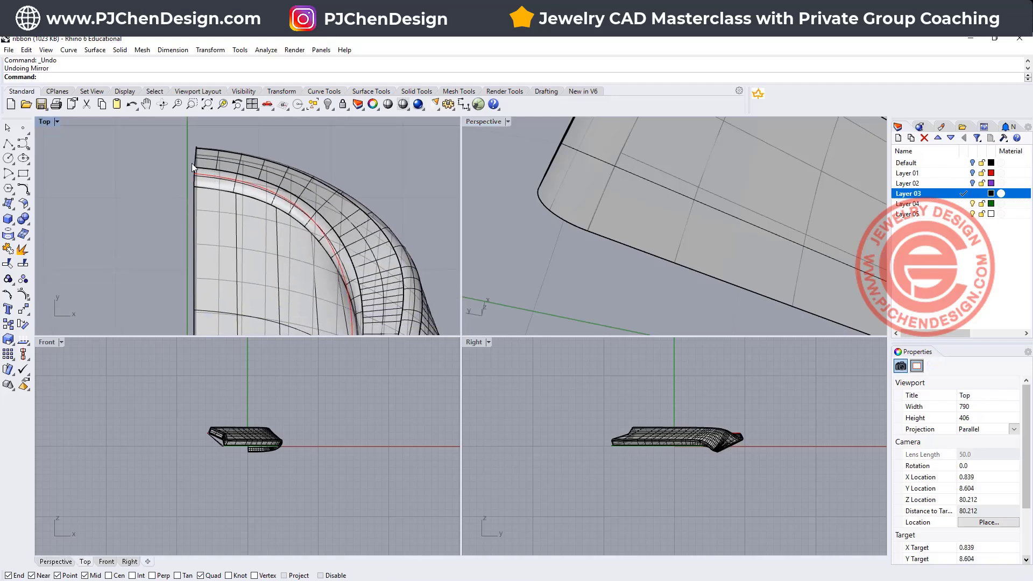
{"action": "right_click_drag", "start_coordinate": [64, 138], "coordinate": [29, 150]}
{"action": "left_click", "coordinate": [7, 144]}
{"action": "right_click_drag", "start_coordinate": [317, 204], "coordinate": [323, 224]}
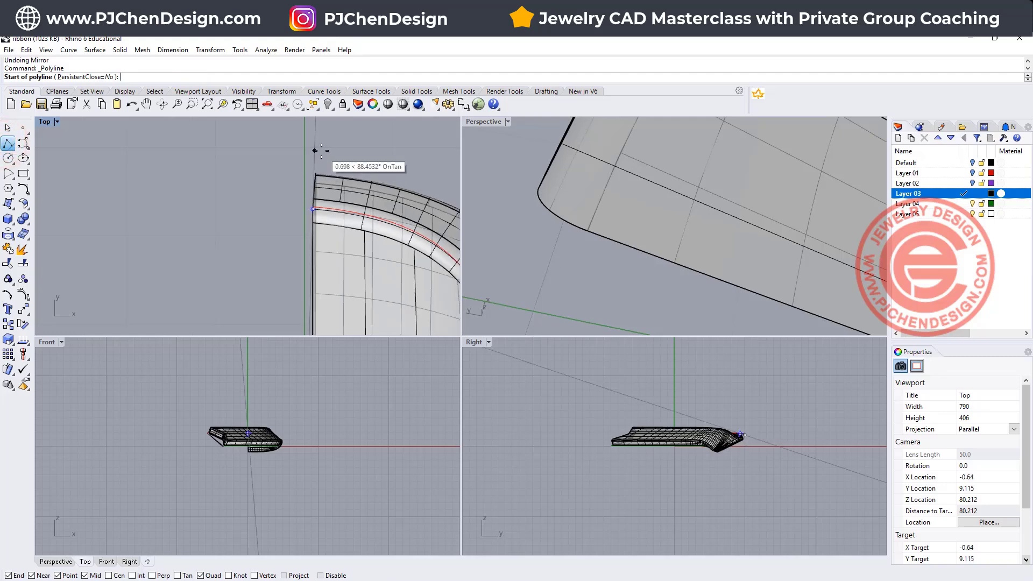
{"action": "left_click", "coordinate": [322, 152]}
{"action": "scroll", "coordinate": [323, 269], "scroll_direction": "down", "scroll_amount": 6}
{"action": "scroll", "coordinate": [322, 270], "scroll_direction": "up", "scroll_amount": 5}
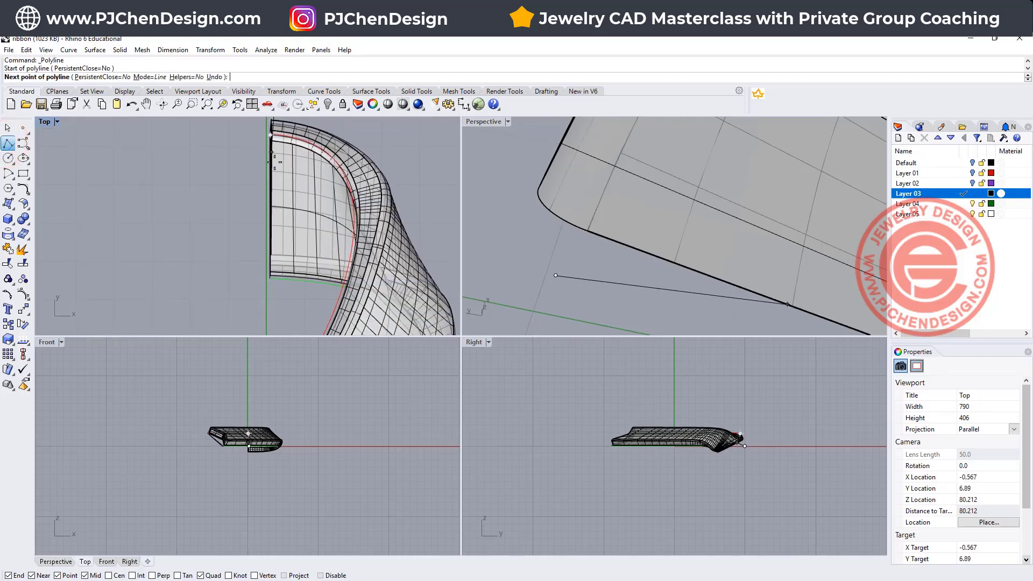
{"action": "left_click", "coordinate": [283, 298]}
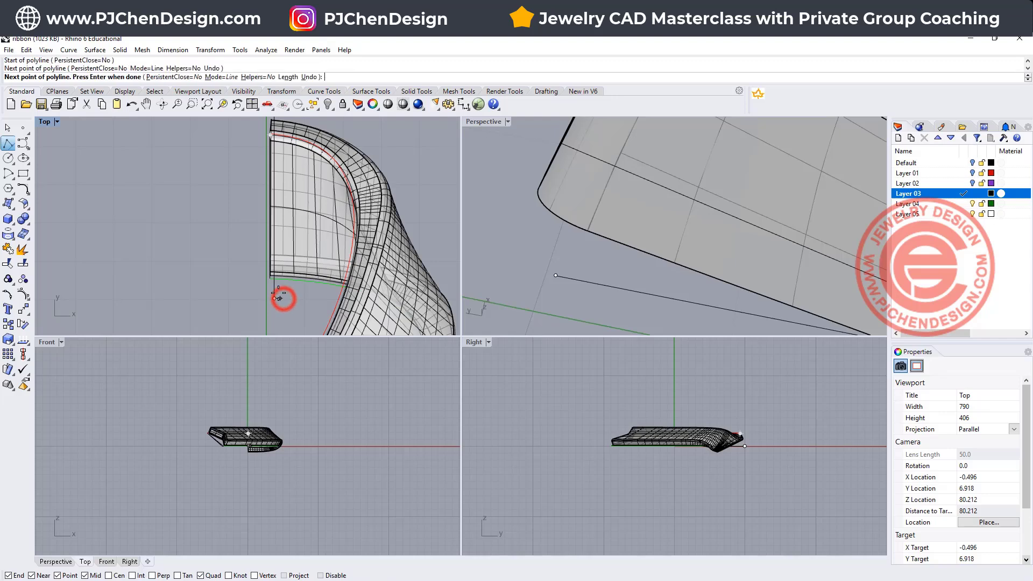
{"action": "right_click", "coordinate": [281, 295]}
- Trim the thin sliver off the ribbon's slanted straight end, using the vertical polyline as the cutting object
{"action": "scroll", "coordinate": [267, 290], "scroll_direction": "up", "scroll_amount": 3}
{"action": "left_click", "coordinate": [267, 288]}
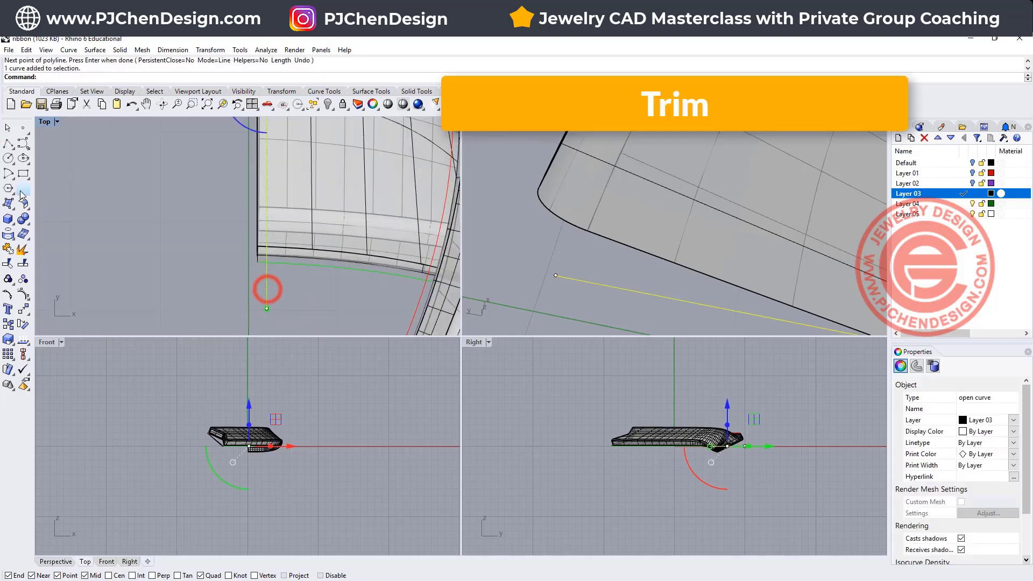
{"action": "left_click", "coordinate": [8, 263]}
{"action": "left_click", "coordinate": [259, 238]}
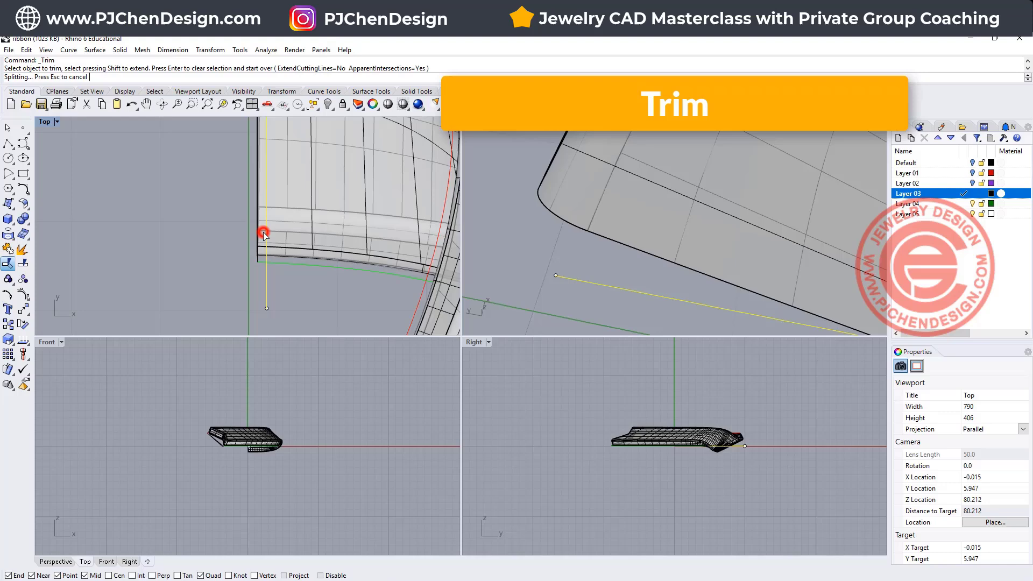
{"action": "scroll", "coordinate": [200, 250], "scroll_direction": "down", "scroll_amount": 4}
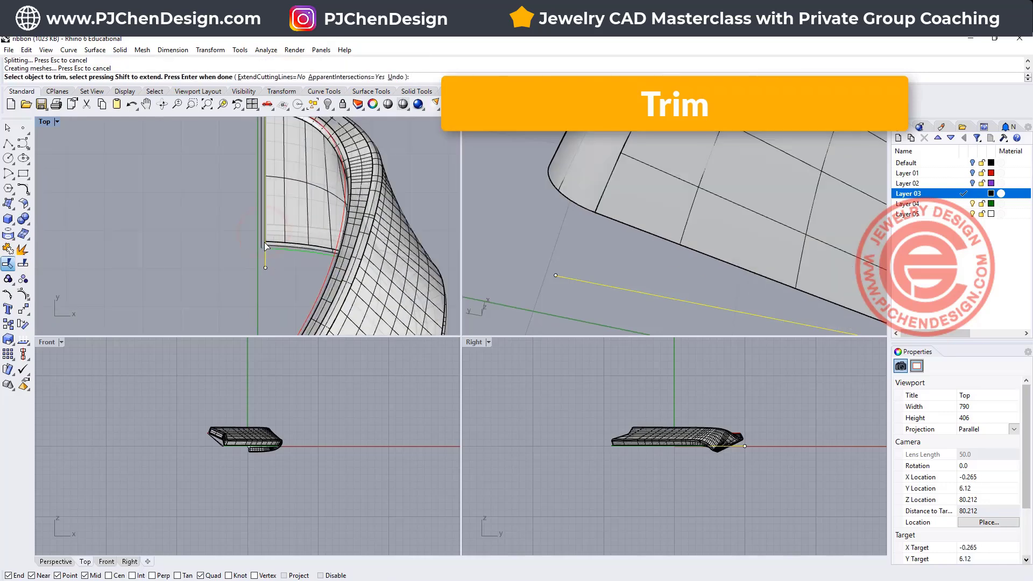
- Cap the open straight end of the trimmed ribbon polysurface to make it a closed solid
{"action": "right_click", "coordinate": [154, 223]}
{"action": "right_click_drag", "start_coordinate": [236, 161], "coordinate": [245, 197]}
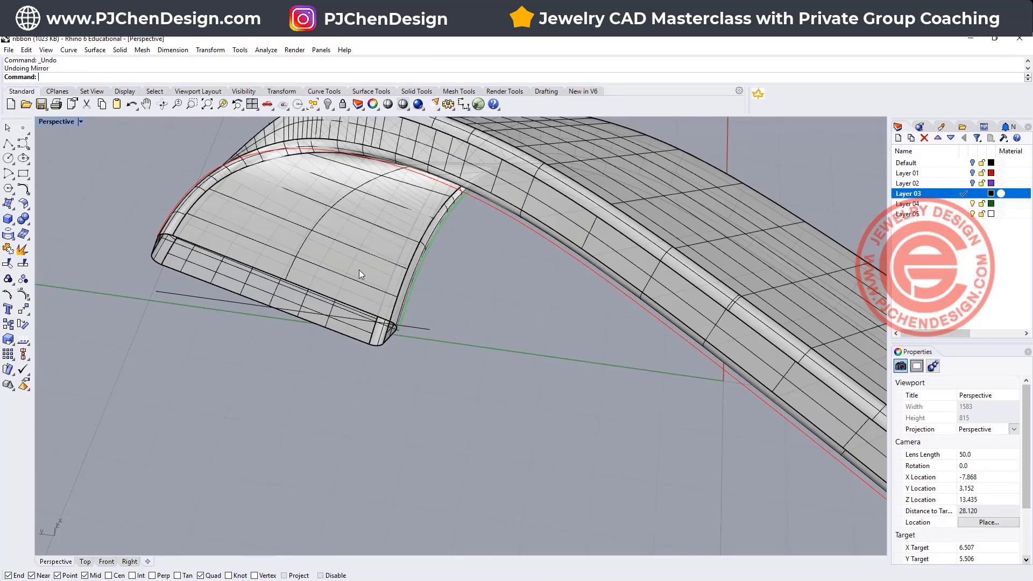
{"action": "right_click_drag", "start_coordinate": [359, 270], "coordinate": [391, 253]}
{"action": "left_click", "coordinate": [382, 247]}
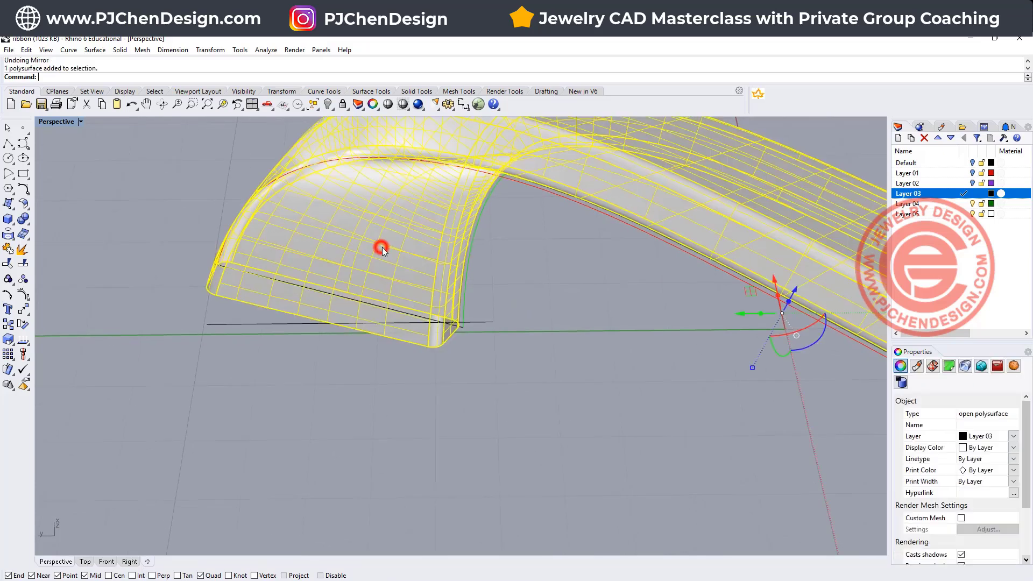
{"action": "type", "text": "Cap"}
{"action": "key", "text": "Return"}
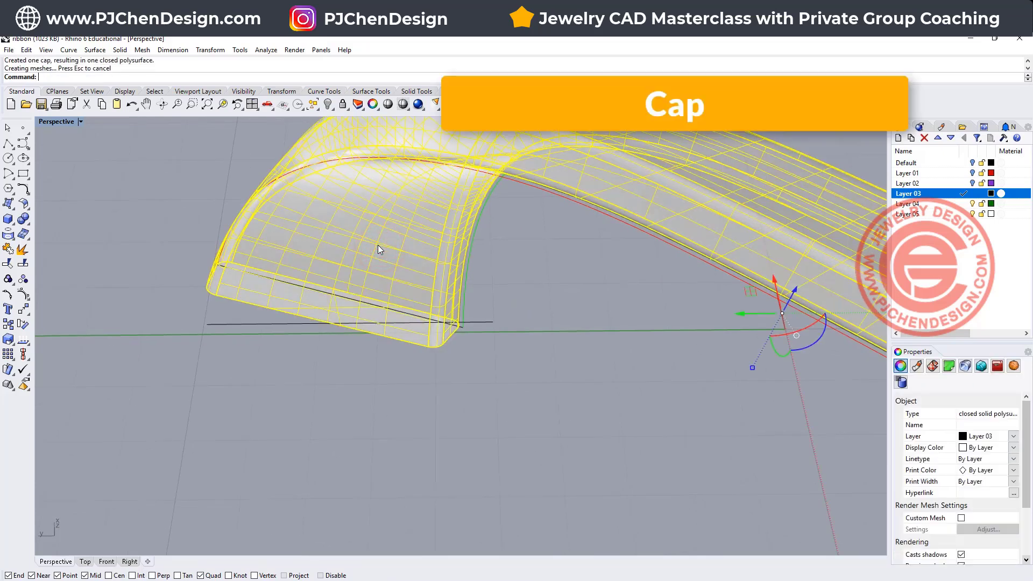
- Mirror a copy of the capped ribbon solid in the Top view, using the vertical polyline's two endpoints as the mirror plane
{"action": "double_click", "coordinate": [43, 121]}
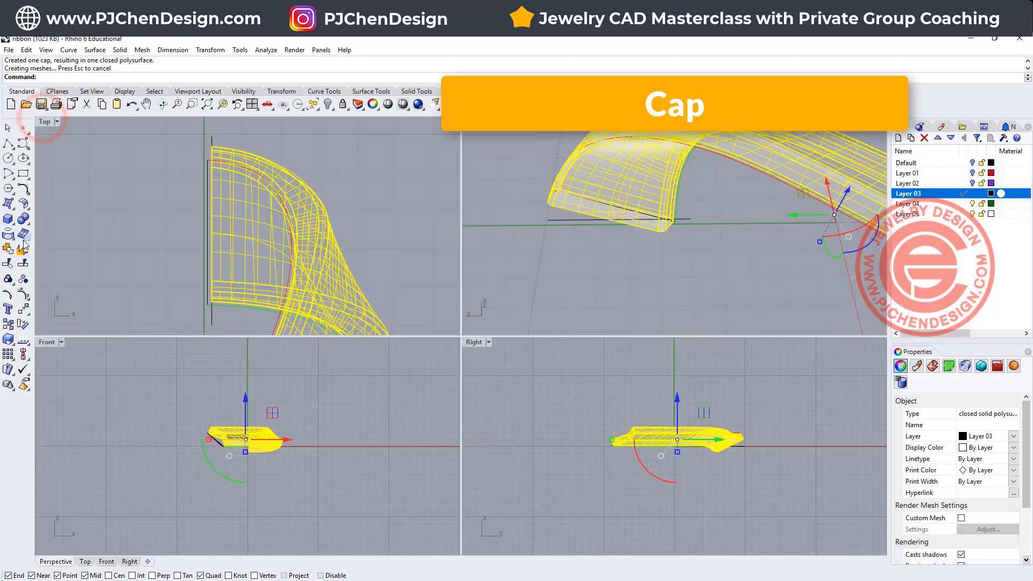
{"action": "left_click", "coordinate": [24, 313]}
{"action": "left_click", "coordinate": [114, 315]}
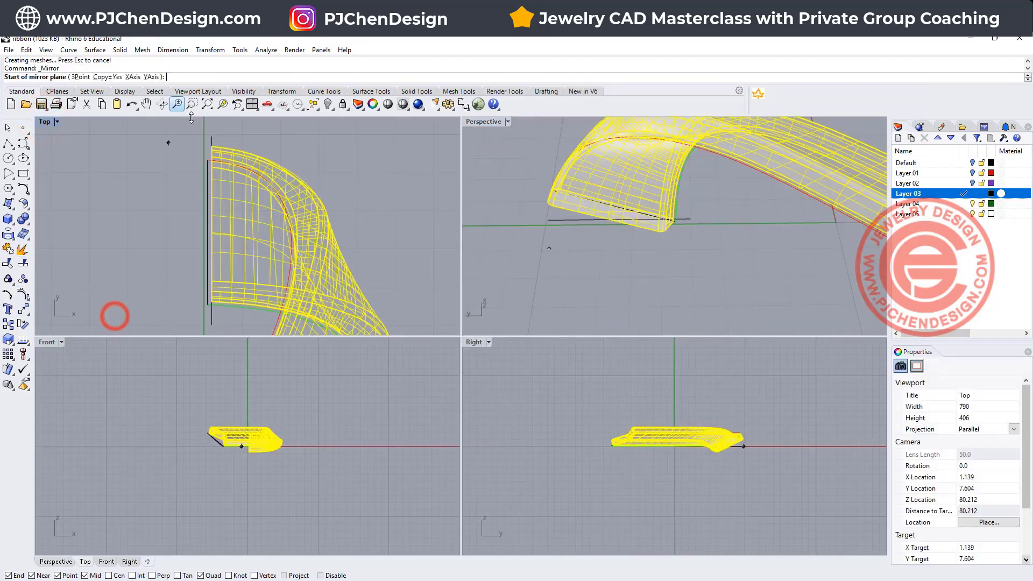
{"action": "left_click", "coordinate": [211, 136]}
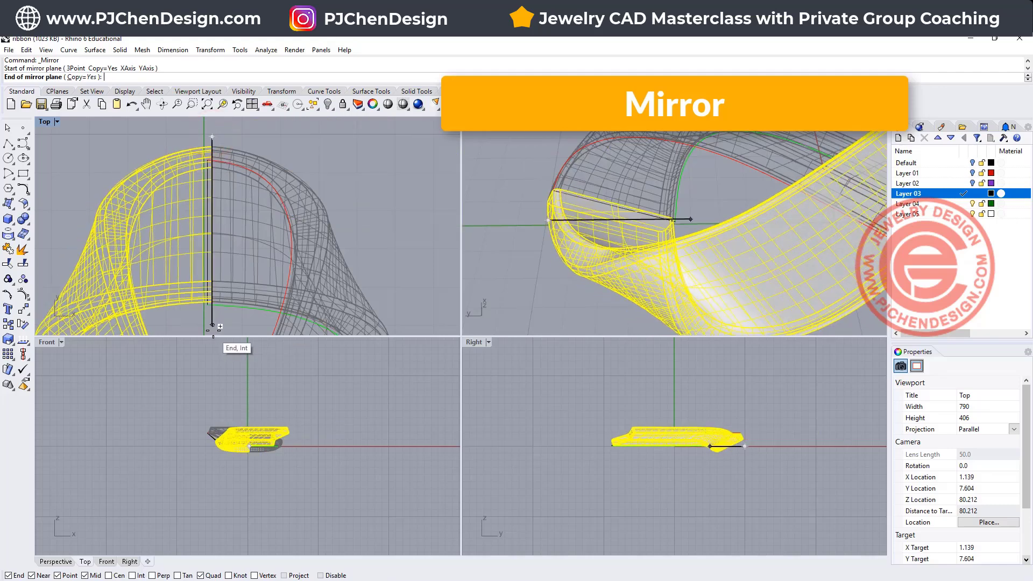
{"action": "left_click", "coordinate": [212, 331]}
- Join the original ribbon half and its mirrored copy into one solid with Boolean Union
{"action": "left_click", "coordinate": [188, 249], "text": "shift"}
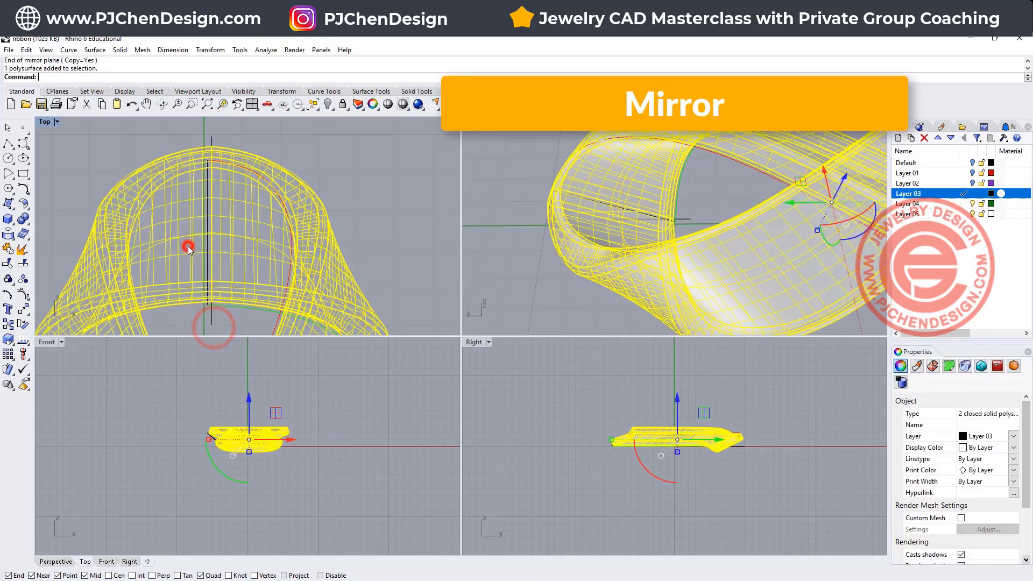
{"action": "left_click", "coordinate": [23, 219]}
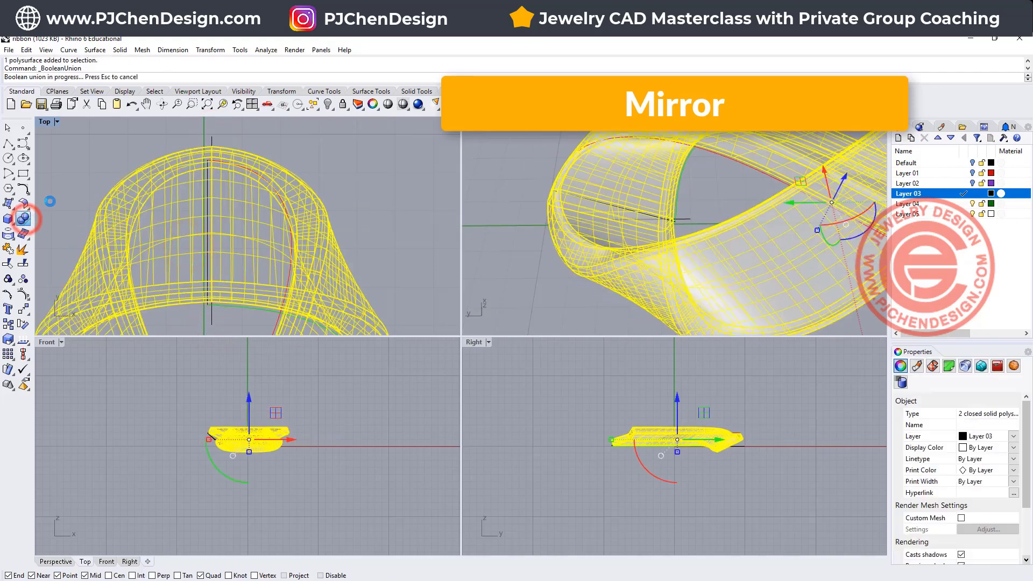
{"action": "left_click", "coordinate": [76, 162]}
- Examine where the united ribbon's bands cross in the Perspective view and check the ribbon's object type
{"action": "scroll", "coordinate": [681, 243], "scroll_direction": "down", "scroll_amount": 5}
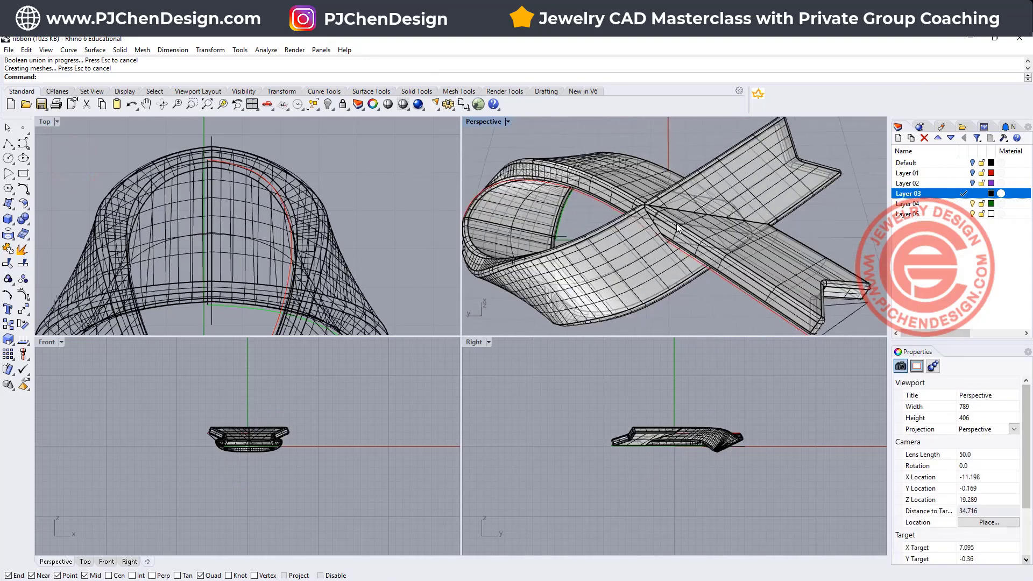
{"action": "scroll", "coordinate": [677, 228], "scroll_direction": "up", "scroll_amount": 3}
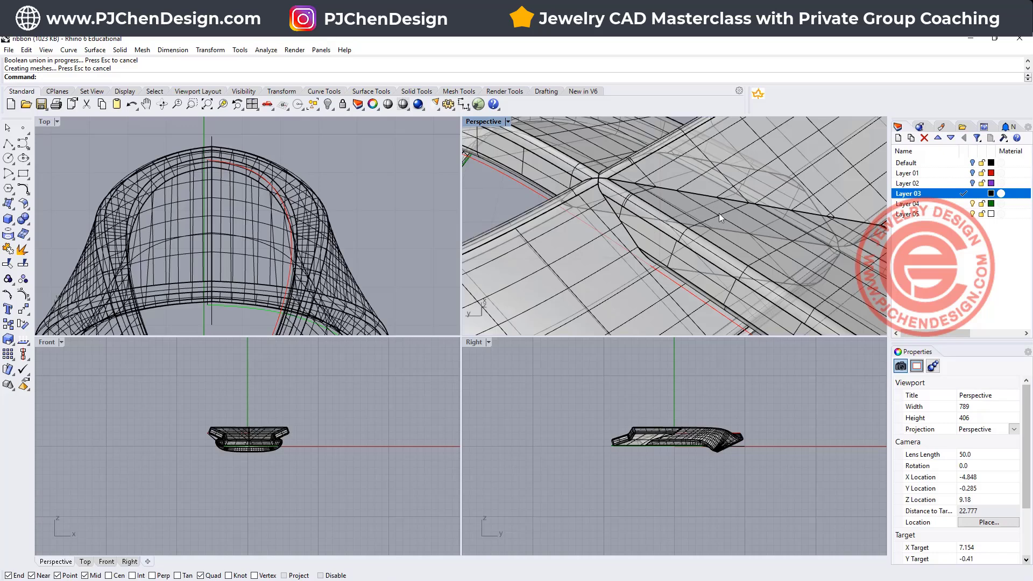
{"action": "scroll", "coordinate": [713, 209], "scroll_direction": "down", "scroll_amount": 5}
{"action": "right_click_drag", "start_coordinate": [712, 209], "coordinate": [629, 247]}
{"action": "left_click", "coordinate": [629, 245]}
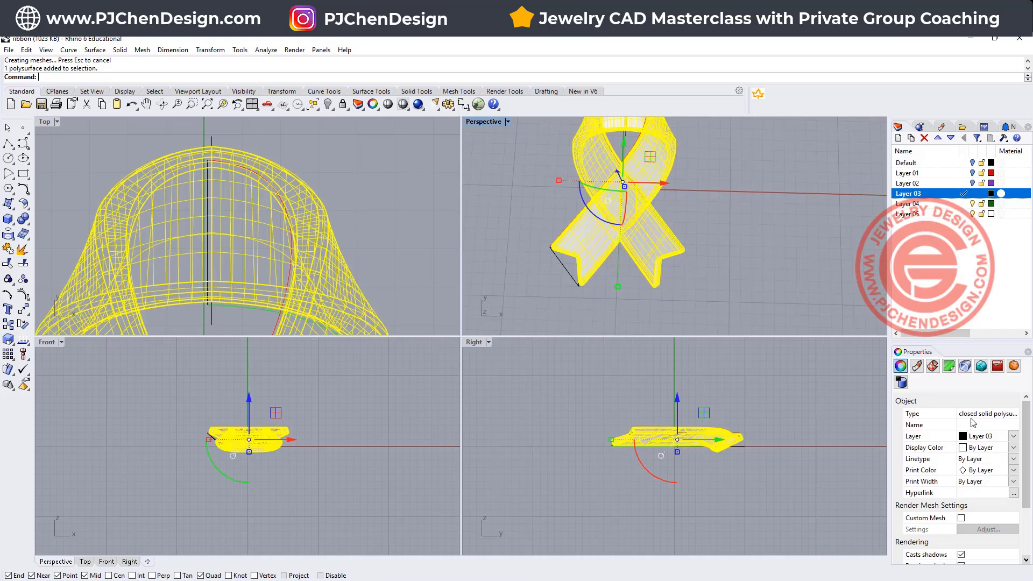
- Examine the finished ribbon pendant with its bail and cord in the maximized Perspective view using the Rendered display mode
{"action": "double_click", "coordinate": [476, 123]}
{"action": "scroll", "coordinate": [470, 150], "scroll_direction": "down", "scroll_amount": 3}
{"action": "key", "text": "Escape"}
{"action": "right_click_drag", "start_coordinate": [460, 303], "coordinate": [543, 290]}
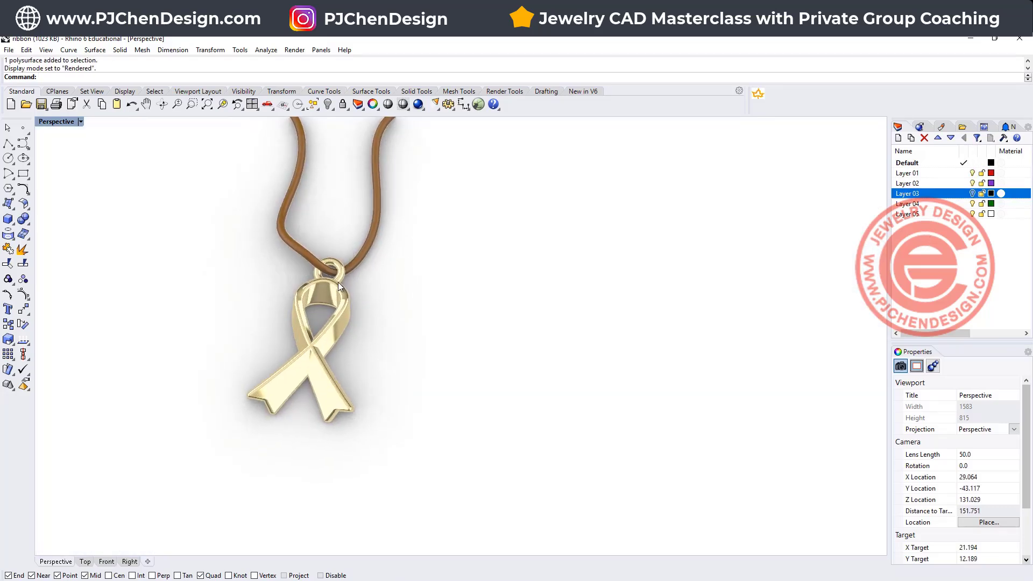
{"action": "scroll", "coordinate": [345, 284], "scroll_direction": "up", "scroll_amount": 5}
{"action": "scroll", "coordinate": [350, 282], "scroll_direction": "down", "scroll_amount": 3}
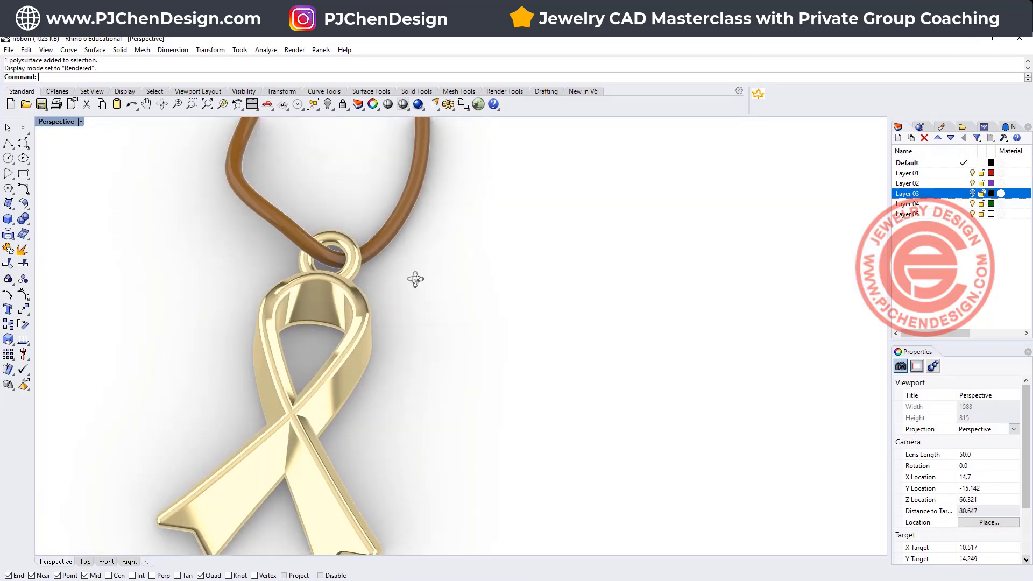